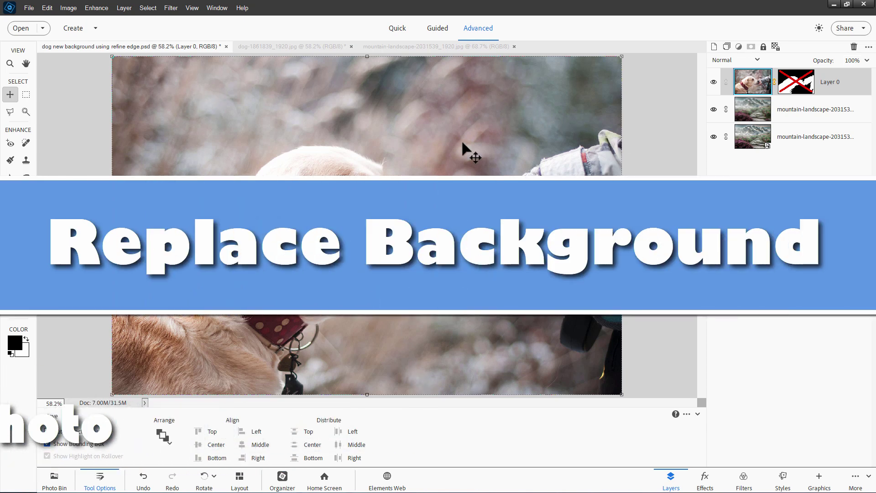
Step: Enable the dog layer's mask, then flip between the mountain and dog photo documents, ending on dog-1861839
right_click(785, 76)
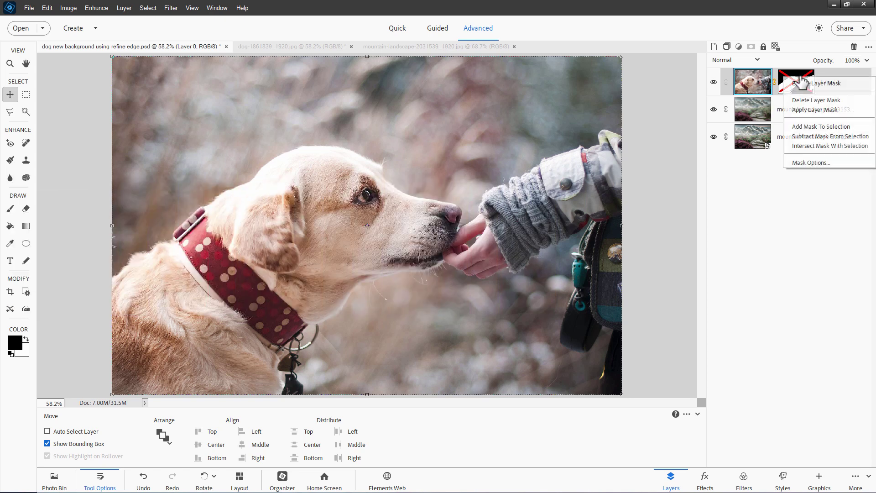
click(808, 84)
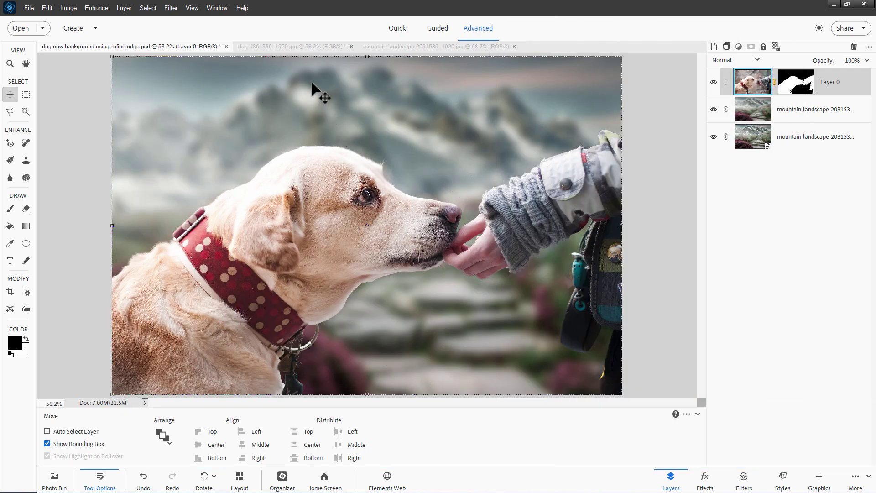
key(ctrl+Tab)
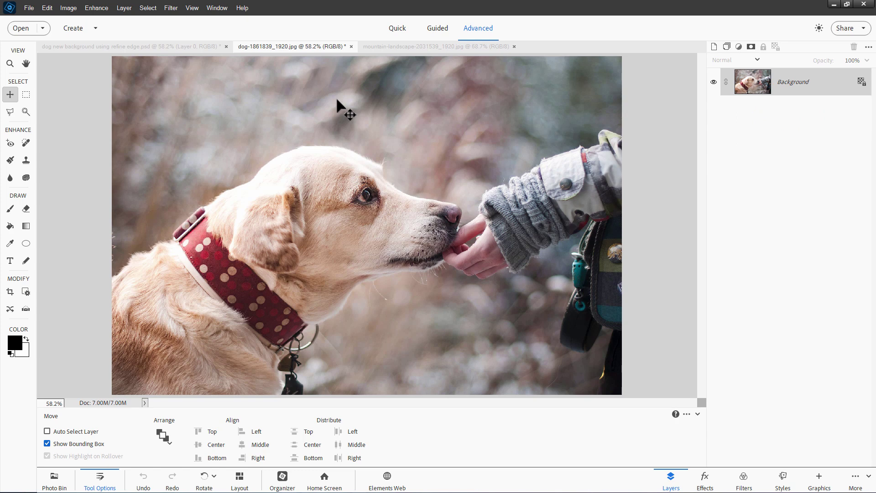
click(407, 45)
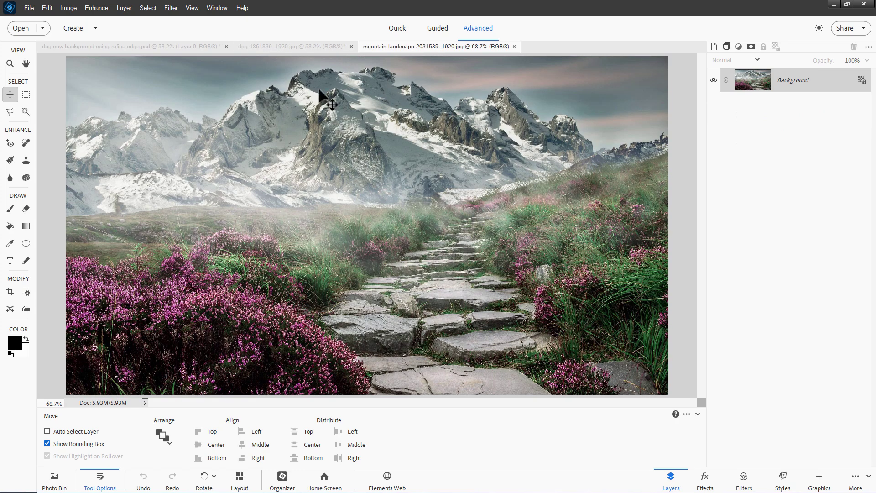
click(294, 47)
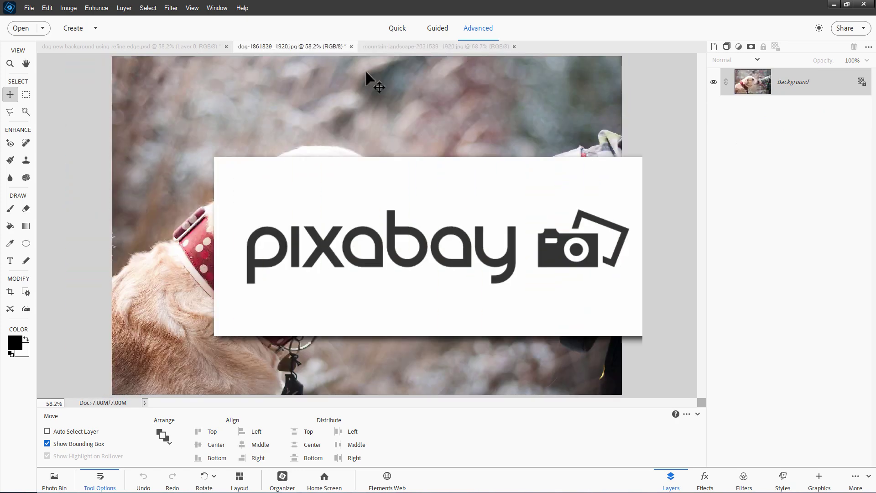
click(432, 45)
click(333, 47)
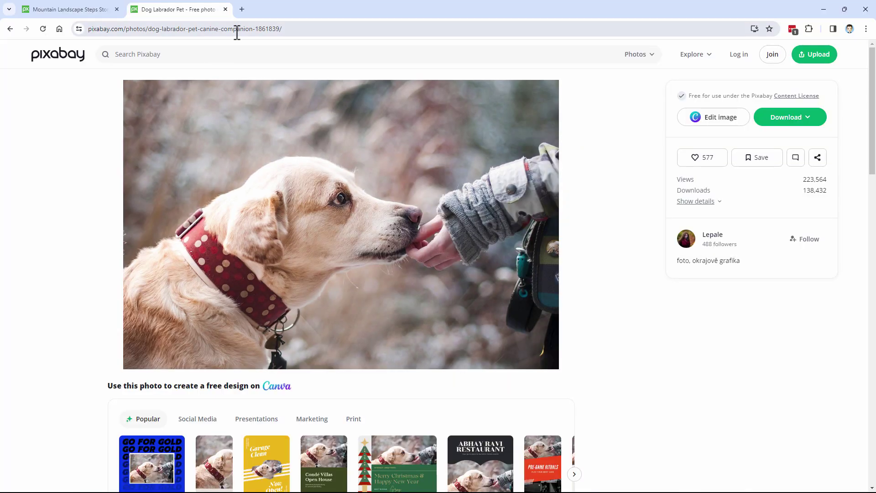
Step: Download the dog photo at 1920×1275 into the Projects folder
click(258, 30)
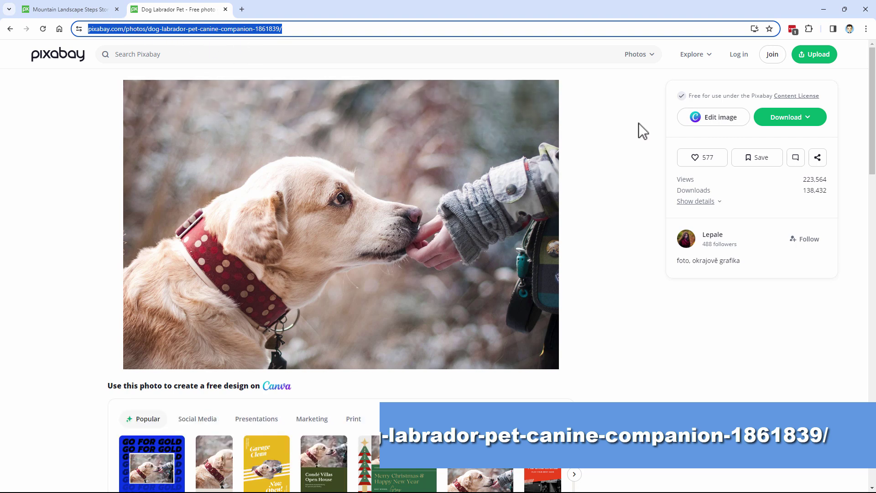
click(782, 121)
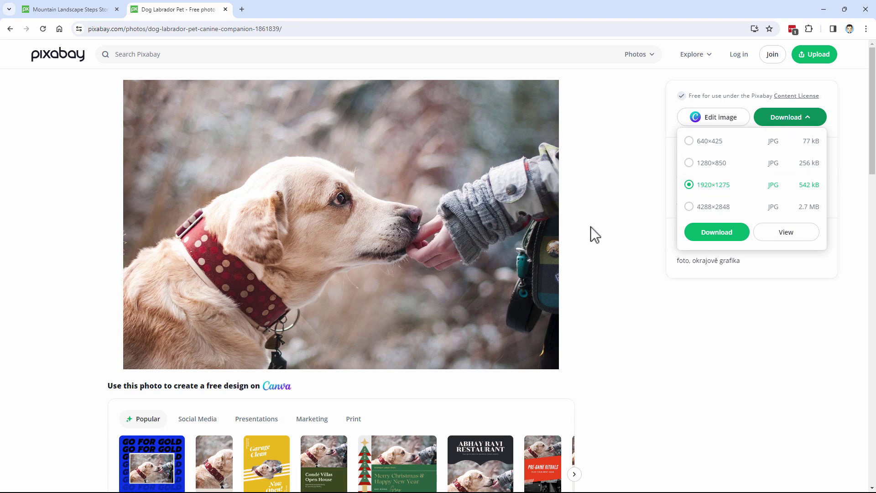
click(715, 233)
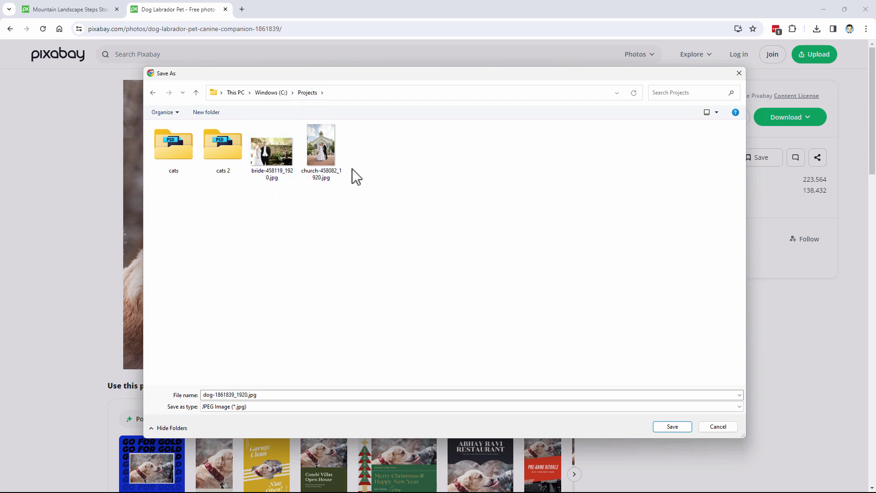
click(673, 428)
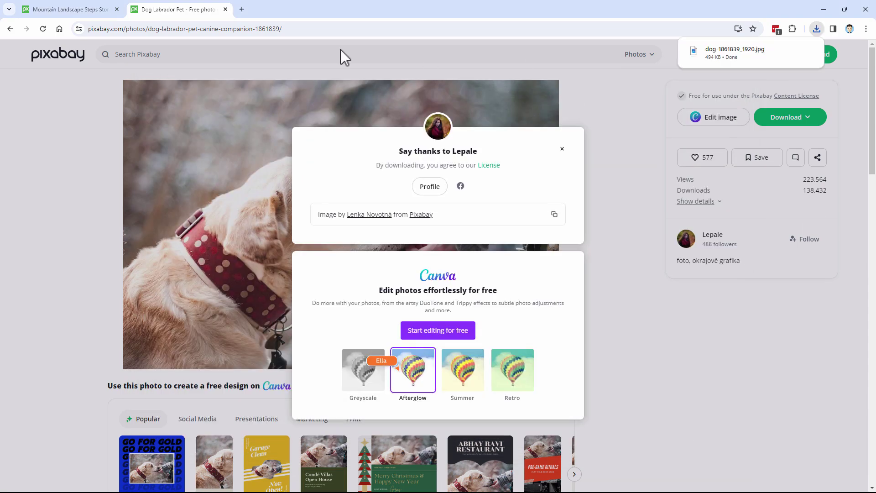
Step: Download the mountain landscape photo at 1920×1080 into the Projects folder
click(91, 9)
click(781, 119)
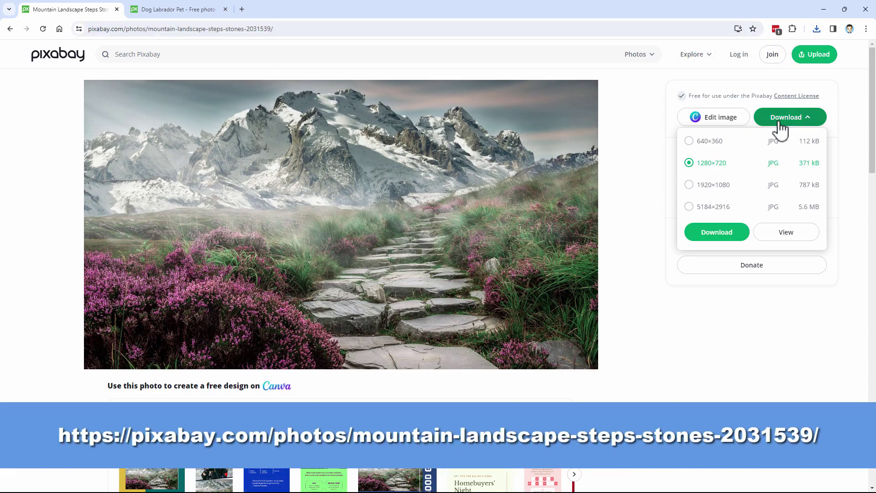
click(689, 185)
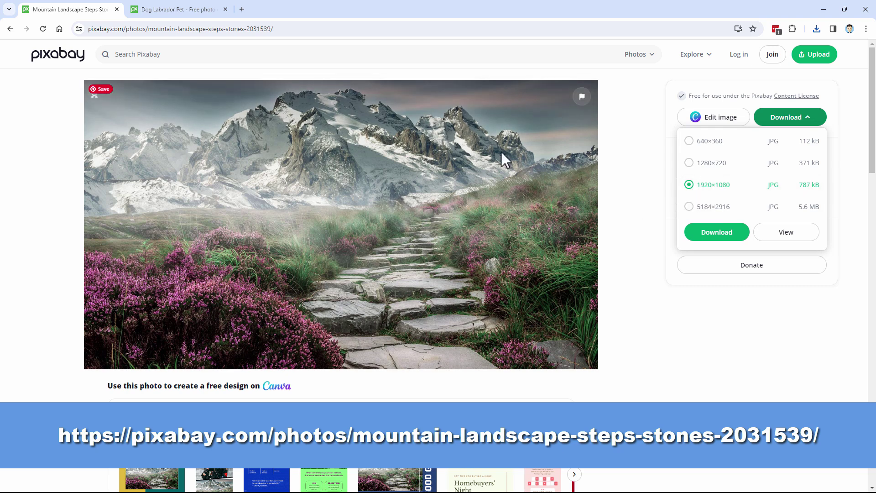
click(724, 236)
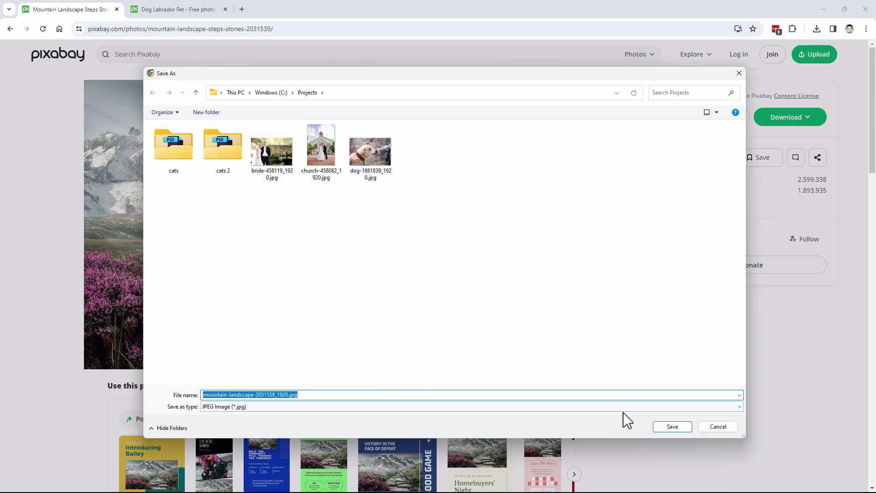
click(672, 427)
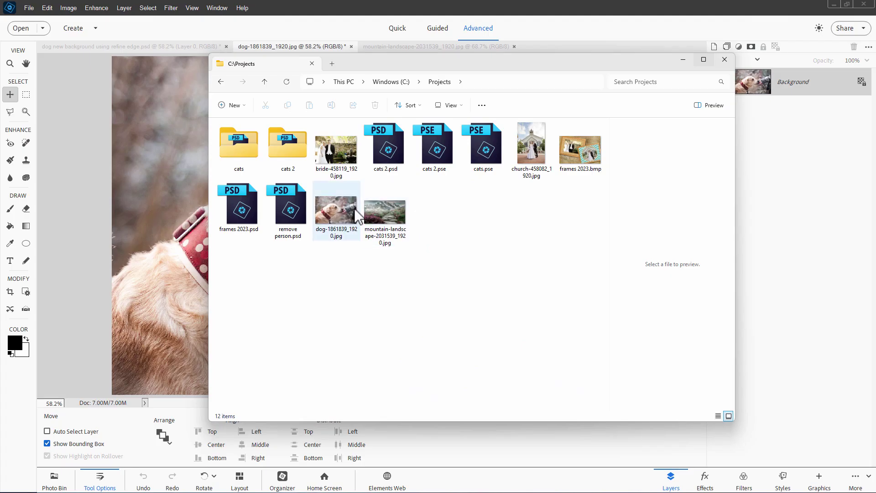
Step: Close the dog, mountain and composite documents without saving changes
click(356, 45)
click(351, 47)
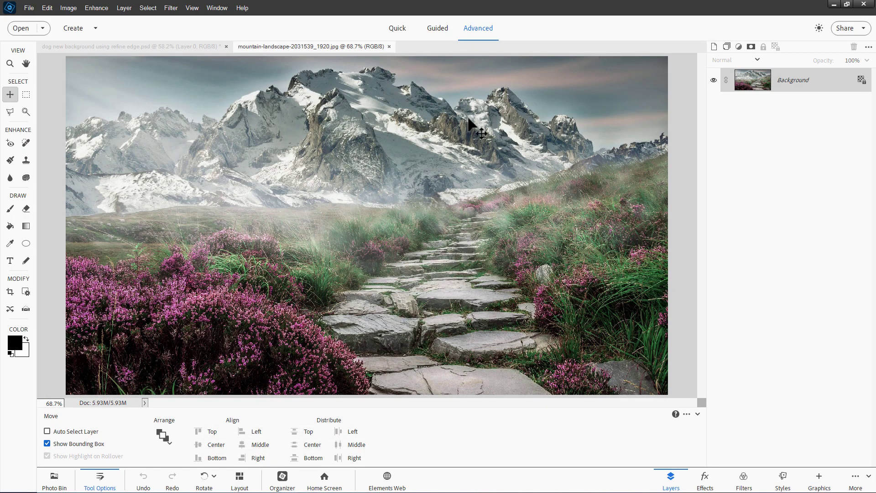
click(390, 47)
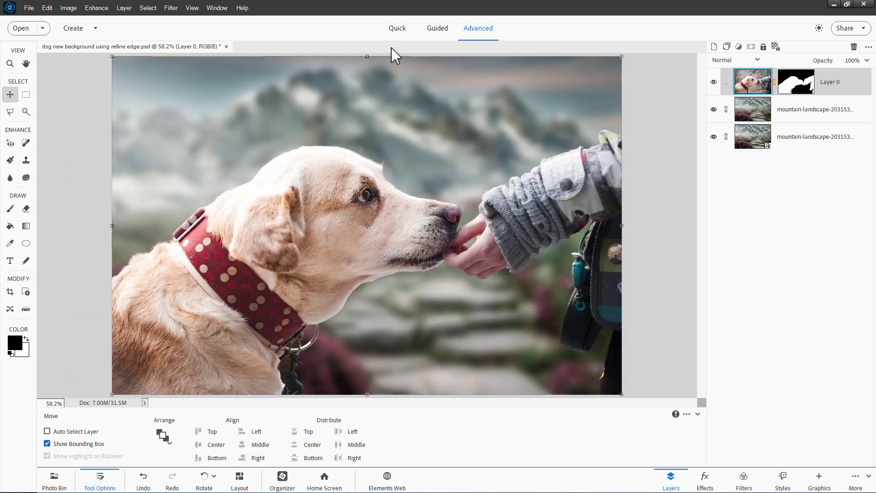
click(226, 46)
click(432, 191)
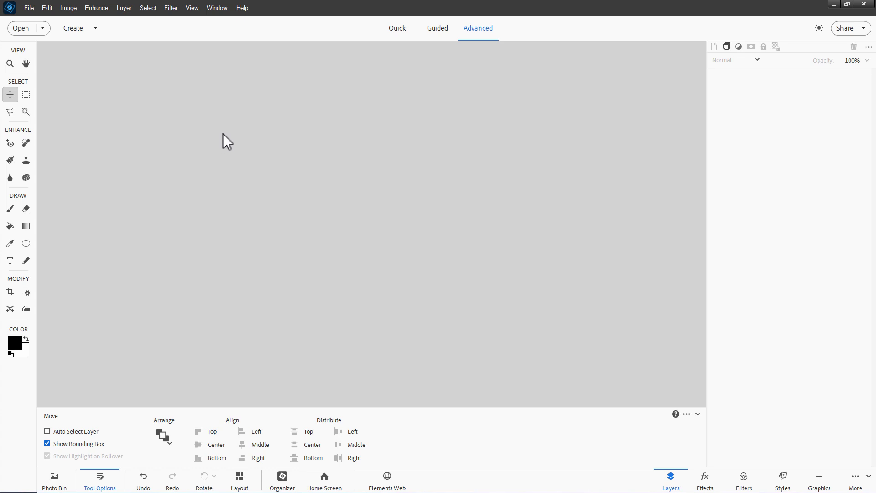
Step: Open dog-1861839_1920.jpg and reposition its floating window
click(28, 8)
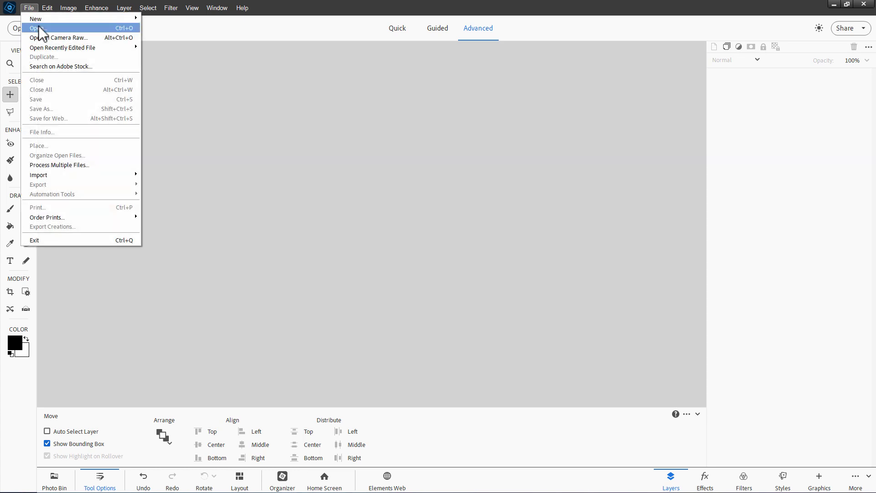
click(39, 29)
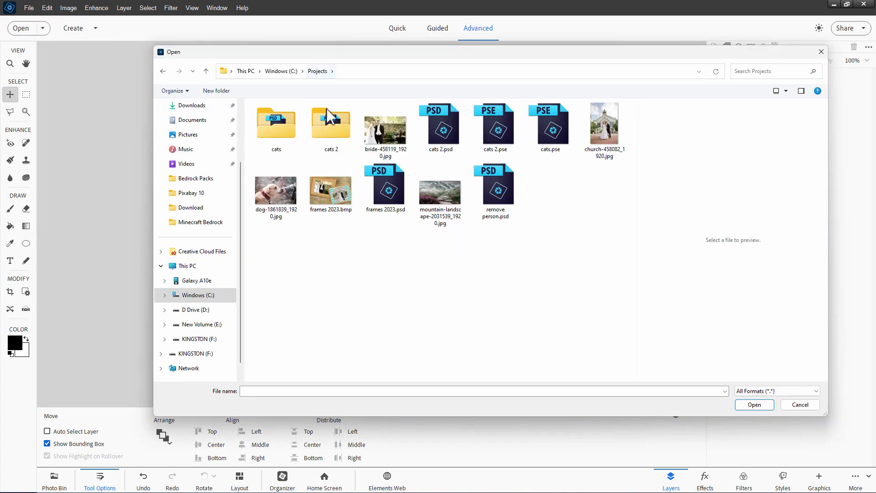
click(278, 194)
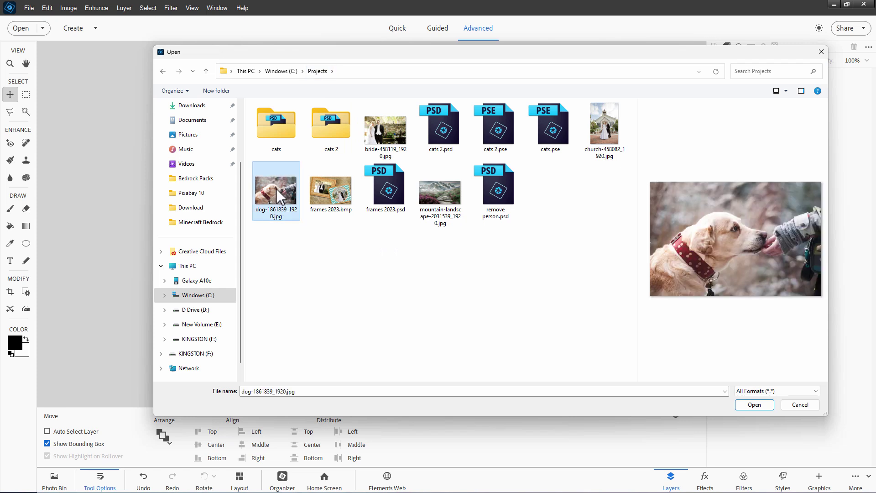
click(749, 406)
drag(313, 48, 350, 45)
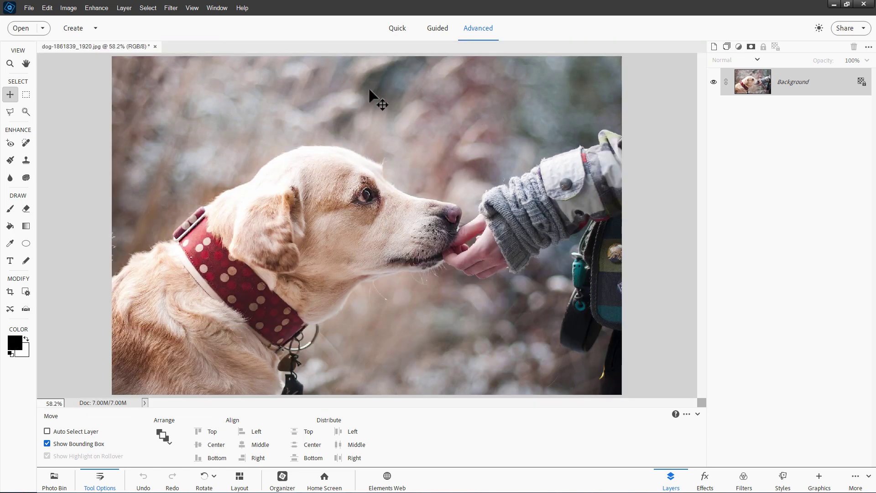
Step: Open mountain-landscape-2031539_1920.jpg and dock it as a tab beside the dog photo
click(29, 8)
click(42, 29)
click(440, 194)
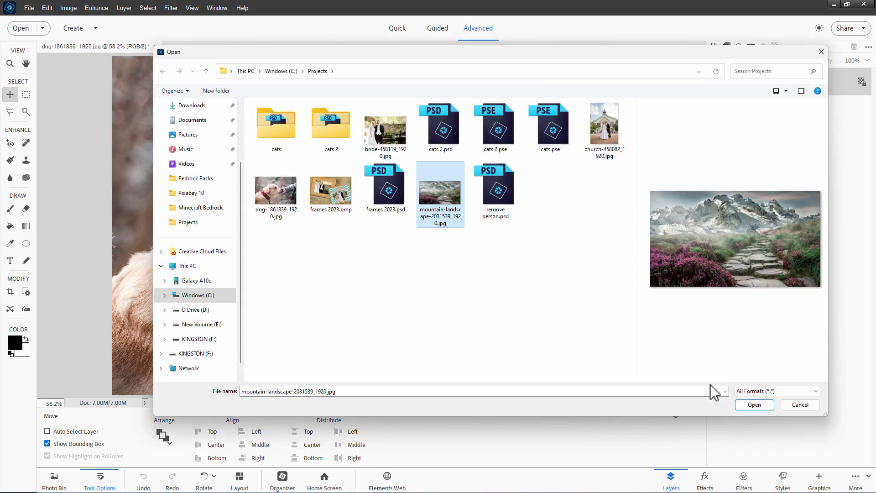
click(753, 406)
mouse_move(343, 51)
mouse_down()
mouse_move(390, 56)
mouse_move(390, 49)
mouse_move(342, 68)
mouse_up()
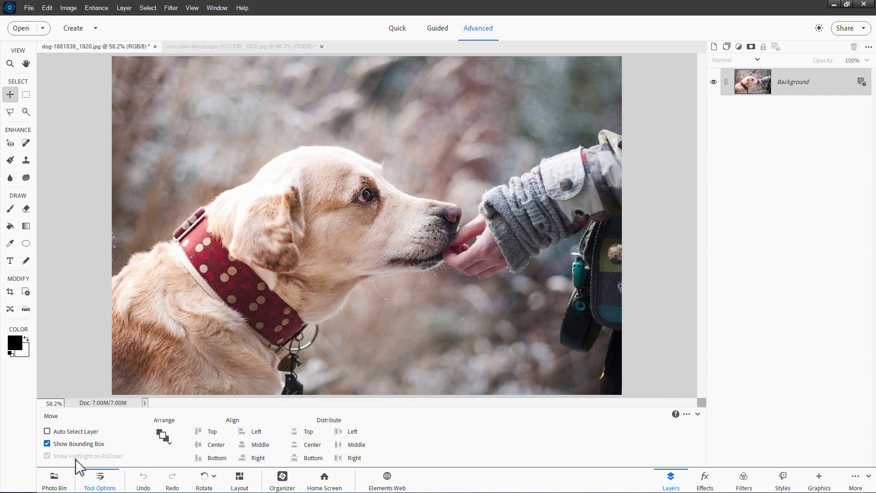
Step: Drag the mountain photo into the dog document as a layer, close the separate mountain file, and hide that layer
click(61, 479)
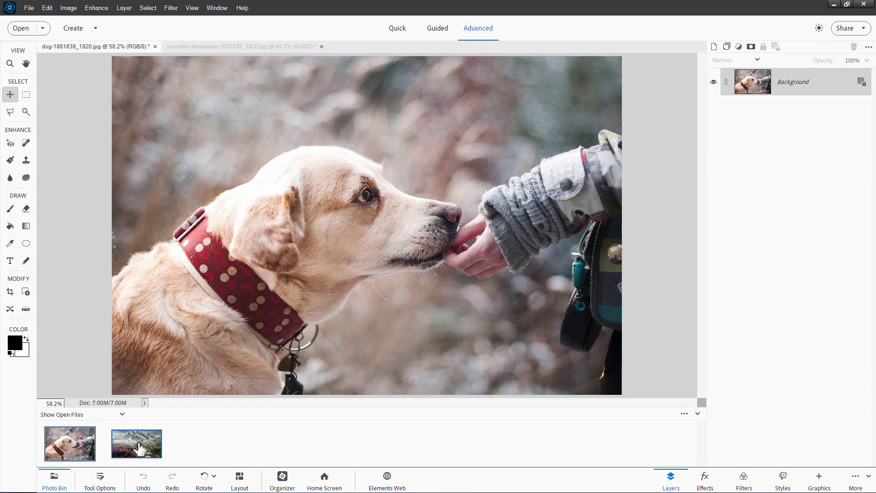
drag(140, 447, 293, 274)
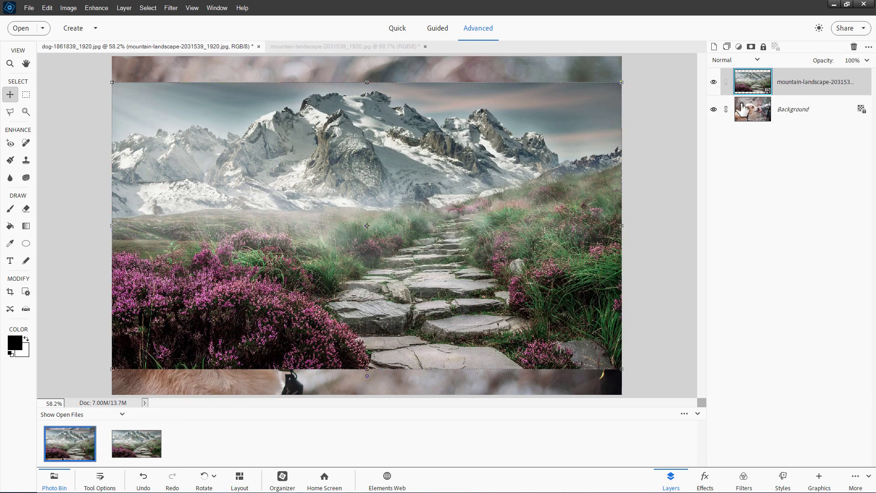
click(347, 46)
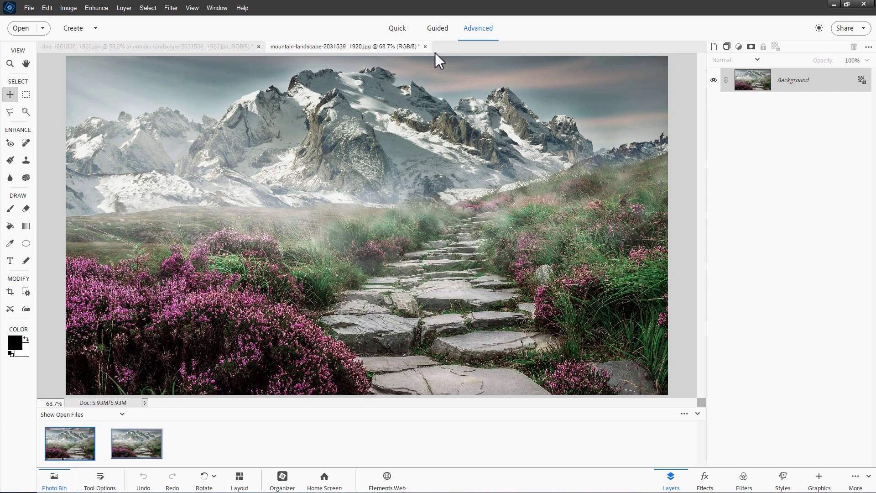
click(425, 46)
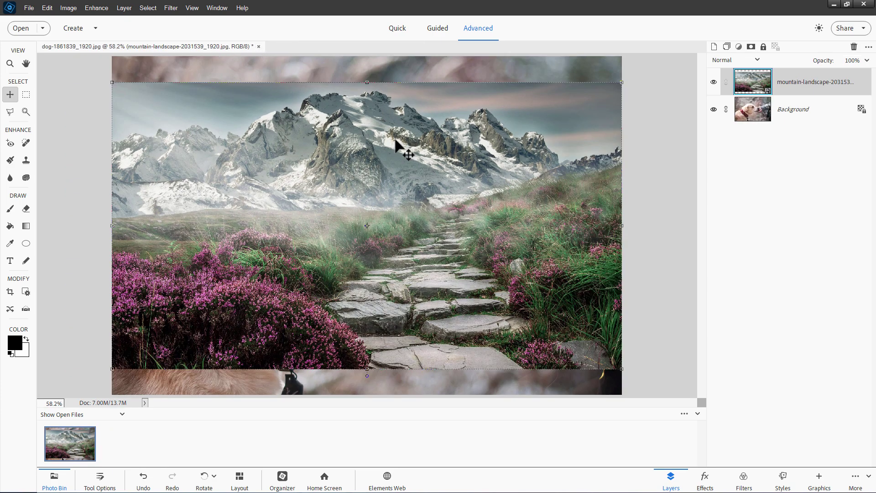
click(714, 82)
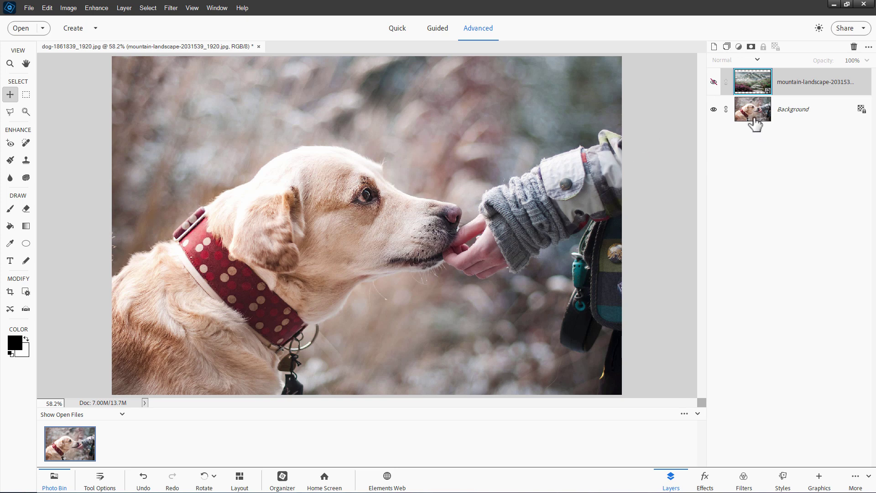
Step: Duplicate Background as Background copy and move the mountain-landscape layer beneath it
right_click(794, 113)
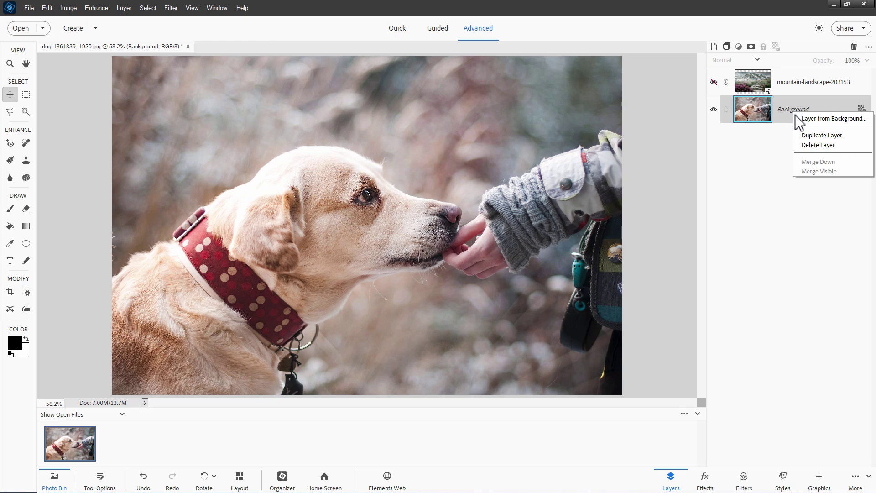
click(818, 135)
click(532, 151)
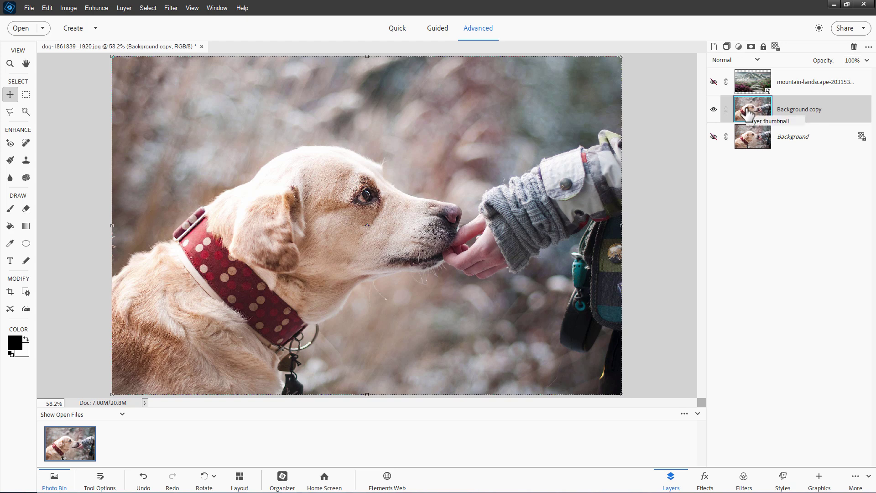
click(787, 87)
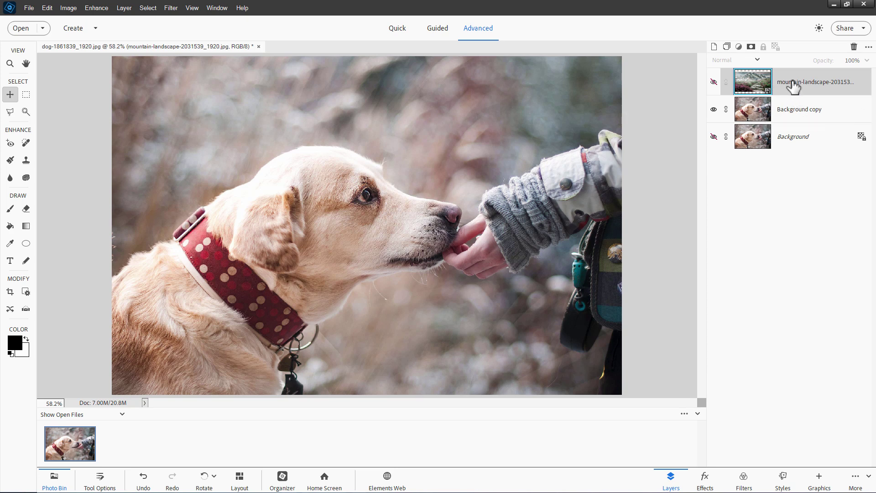
drag(793, 84, 792, 125)
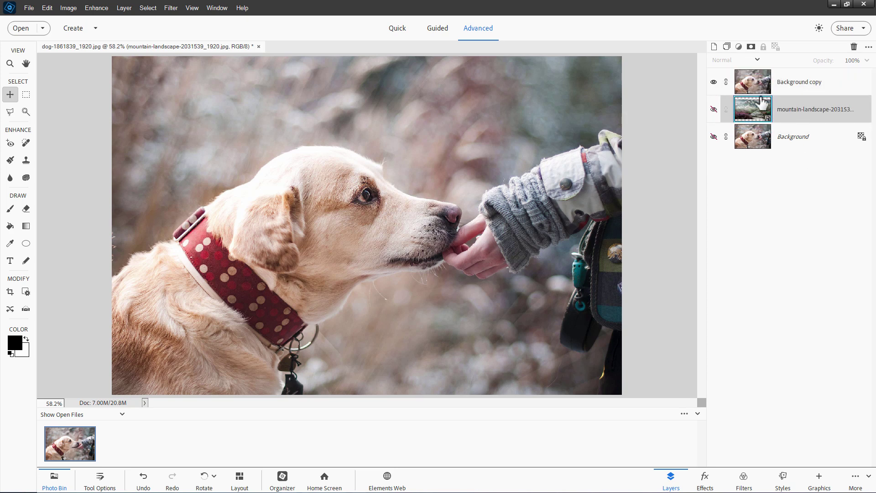
Step: Show only the mountain-landscape layer and scale it proportionally to about 120% to cover the canvas
click(714, 110)
click(714, 82)
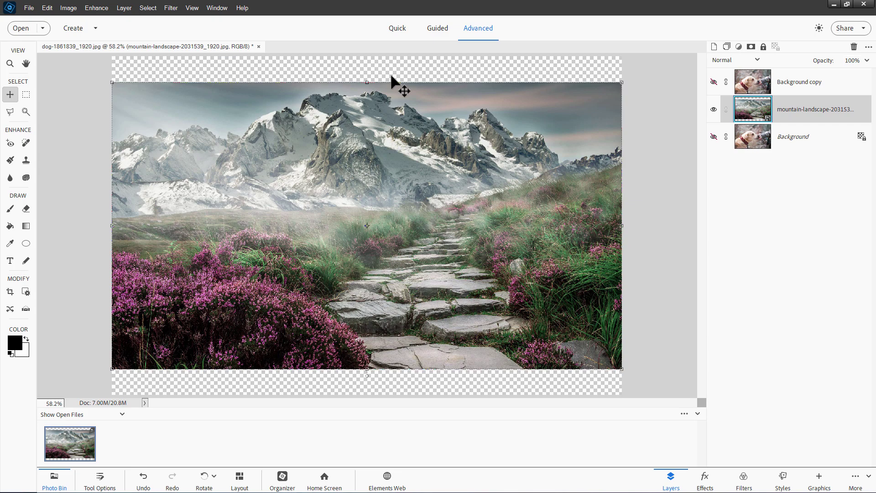
mouse_move(367, 82)
mouse_down()
mouse_move(366, 66)
mouse_move(360, 86)
mouse_move(360, 78)
mouse_up()
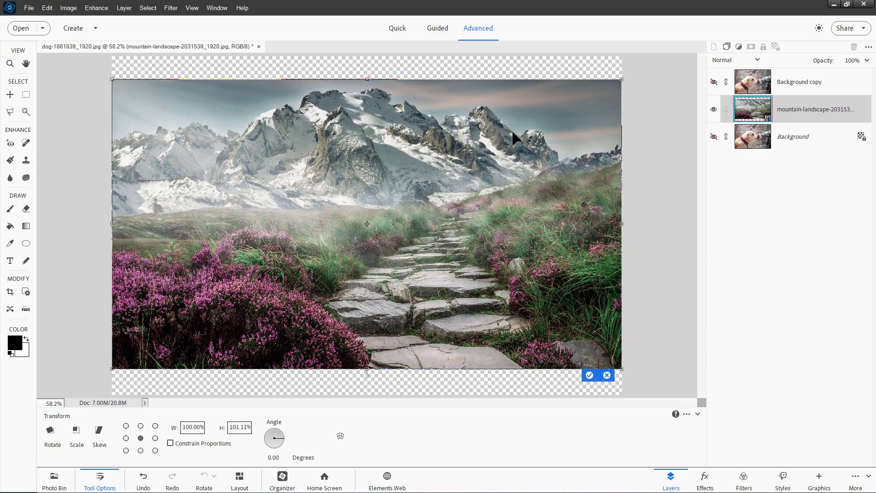
click(607, 375)
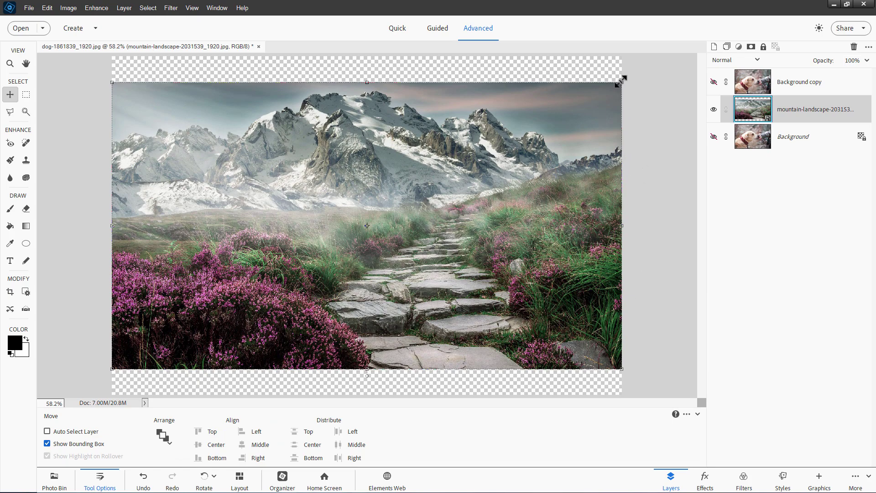
drag(622, 81, 665, 46)
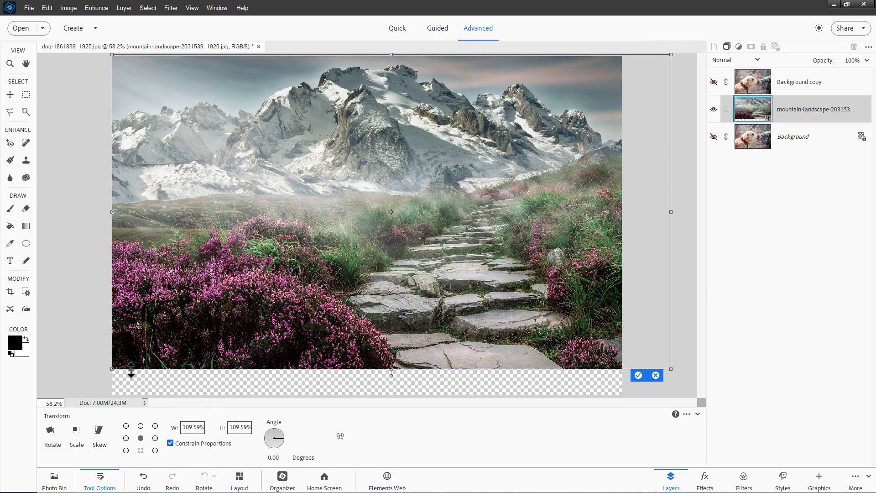
drag(112, 369, 60, 401)
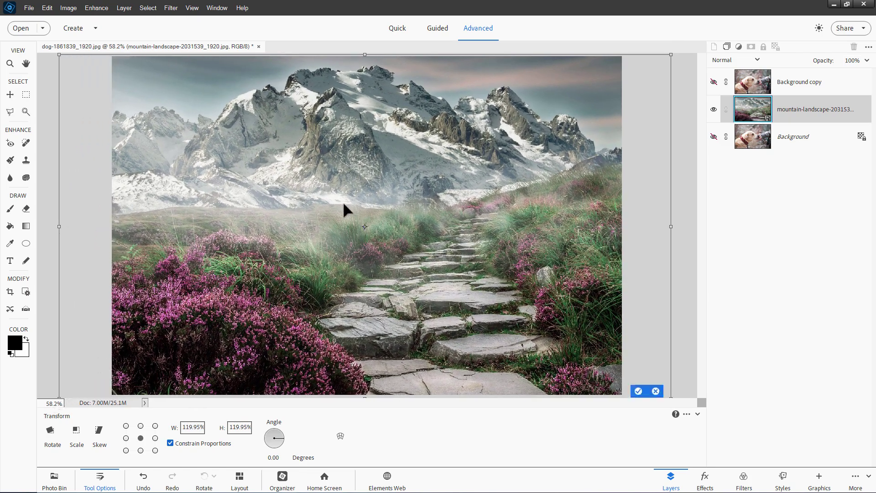
Step: Commit the landscape scaling, hide the mountain layer, and select the now-visible Background copy layer
click(638, 392)
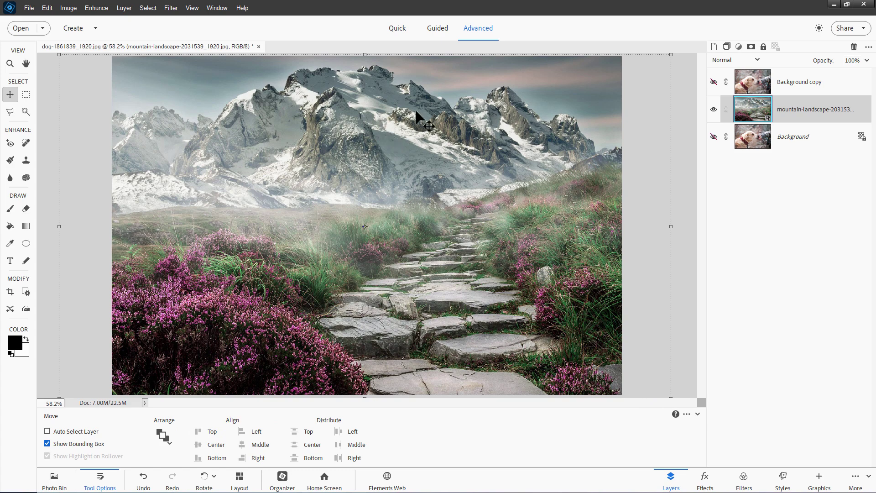
click(714, 109)
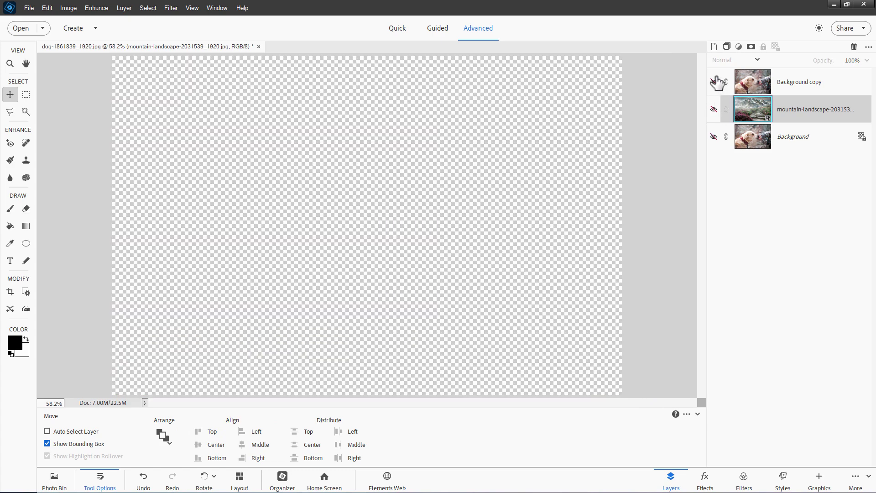
click(714, 82)
click(817, 93)
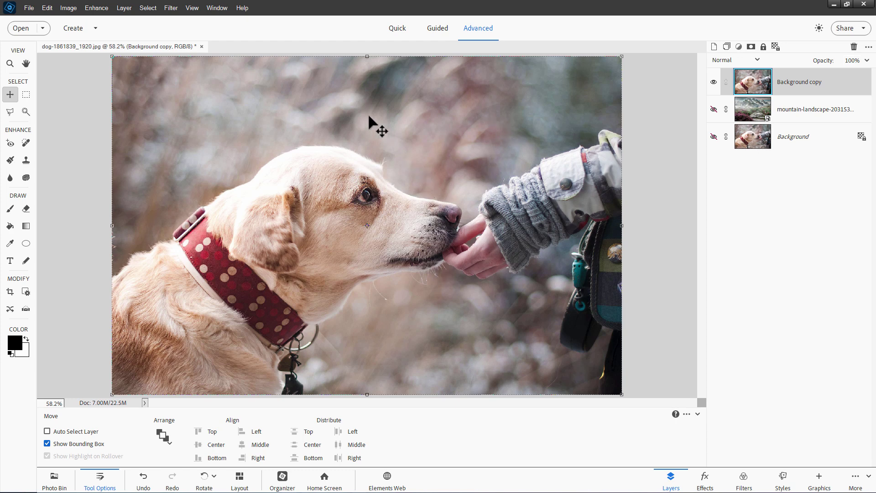
Step: With the plain Lasso in New selection mode, trace around the dog's neck, head and nose to the child's hand
click(10, 111)
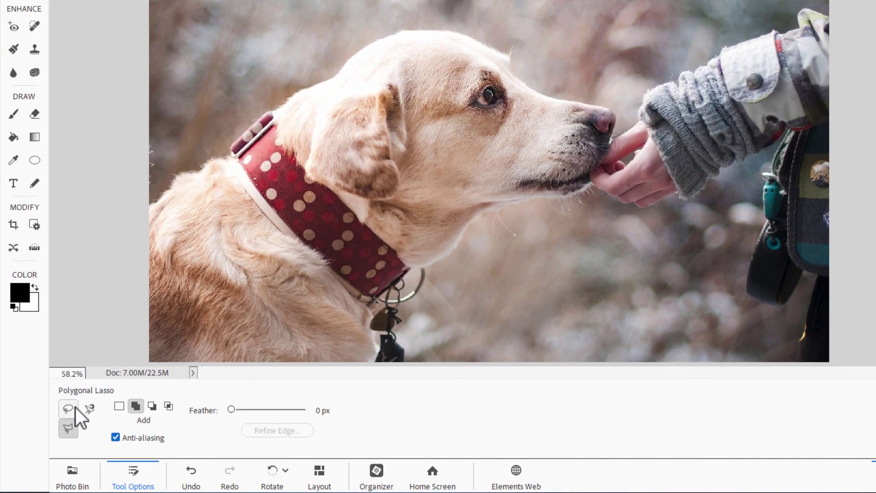
click(51, 430)
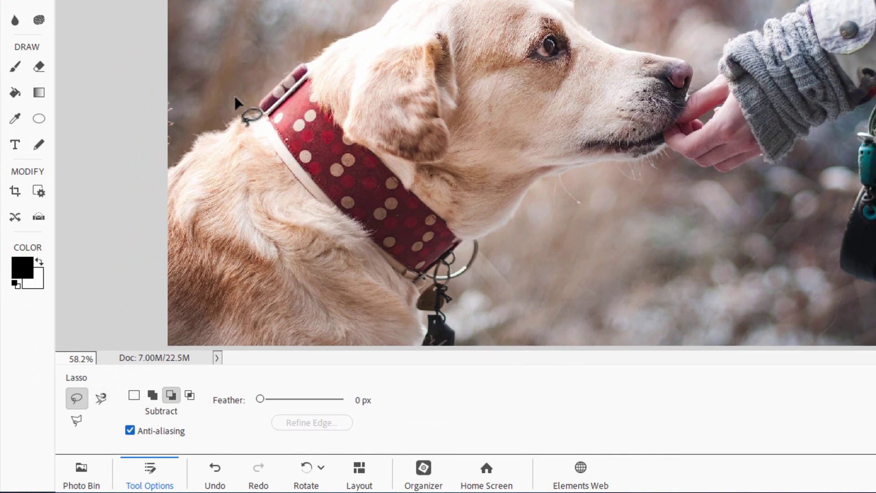
click(134, 395)
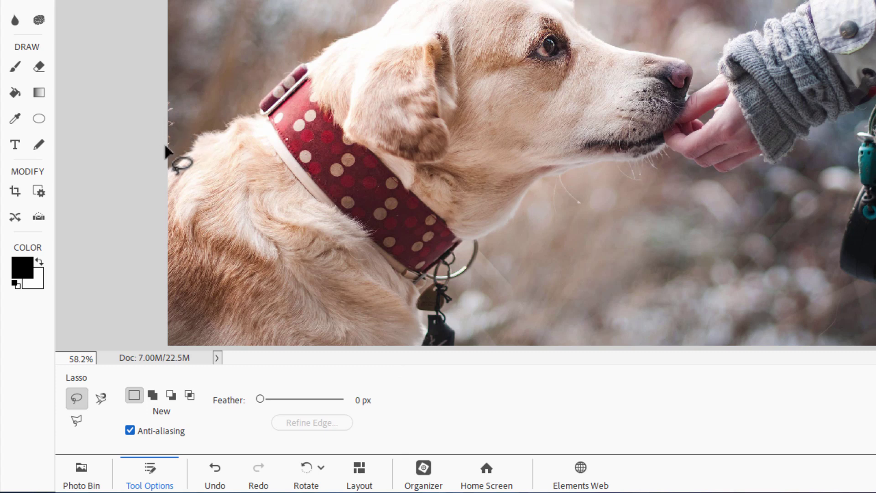
mouse_move(163, 174)
mouse_down()
mouse_move(204, 129)
mouse_move(243, 113)
mouse_move(299, 57)
mouse_move(325, 47)
mouse_up()
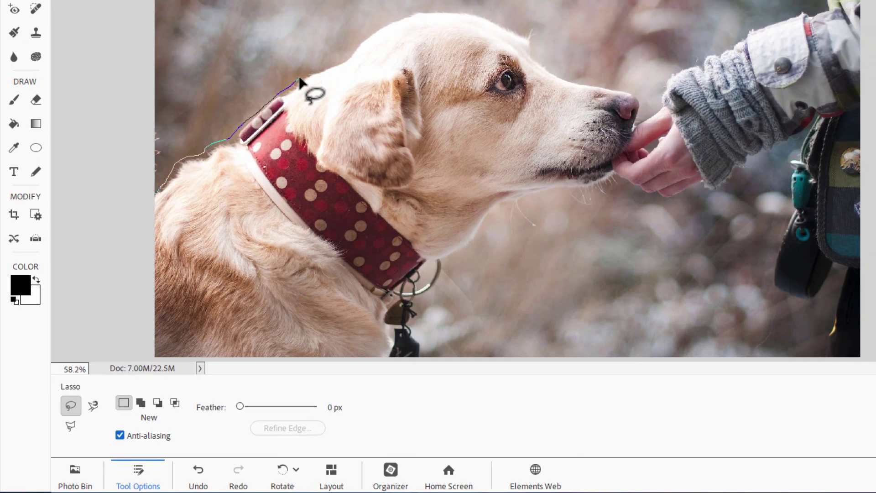
mouse_move(299, 83)
mouse_down()
mouse_move(363, 64)
mouse_move(369, 40)
mouse_up()
mouse_move(267, 162)
mouse_down()
mouse_move(302, 145)
mouse_move(340, 146)
mouse_move(378, 157)
mouse_move(396, 184)
mouse_move(435, 197)
mouse_up()
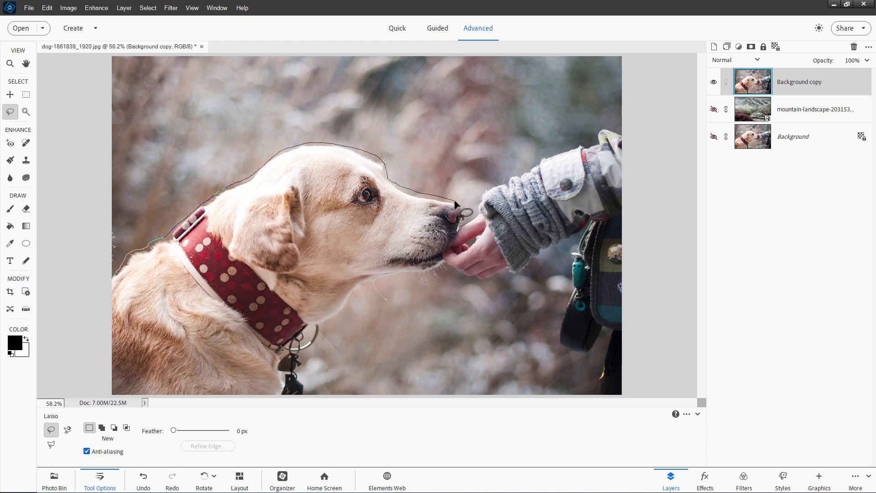
mouse_move(455, 202)
mouse_down()
mouse_move(464, 219)
mouse_move(476, 217)
mouse_move(488, 186)
mouse_move(585, 146)
mouse_move(603, 128)
mouse_move(624, 141)
mouse_move(633, 195)
mouse_move(622, 395)
mouse_move(600, 399)
mouse_move(592, 388)
mouse_move(601, 339)
mouse_move(580, 356)
mouse_move(563, 352)
mouse_move(556, 324)
mouse_move(577, 241)
mouse_move(482, 285)
mouse_move(445, 273)
mouse_move(378, 281)
mouse_move(302, 363)
mouse_move(292, 407)
mouse_move(99, 404)
mouse_move(106, 289)
mouse_move(116, 278)
mouse_up()
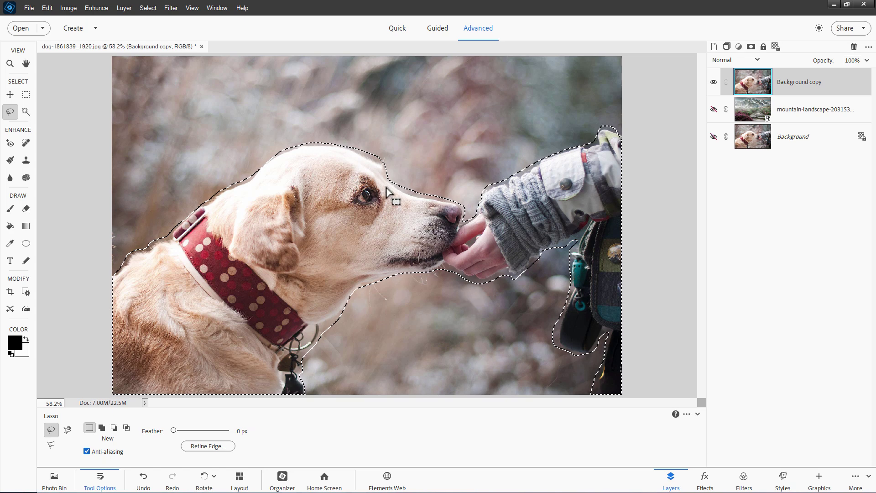
Step: Open Refine Edge with the Overlay view, adjust the brush size, and move the dialog right of the dog
click(210, 447)
drag(688, 144, 456, 110)
click(478, 140)
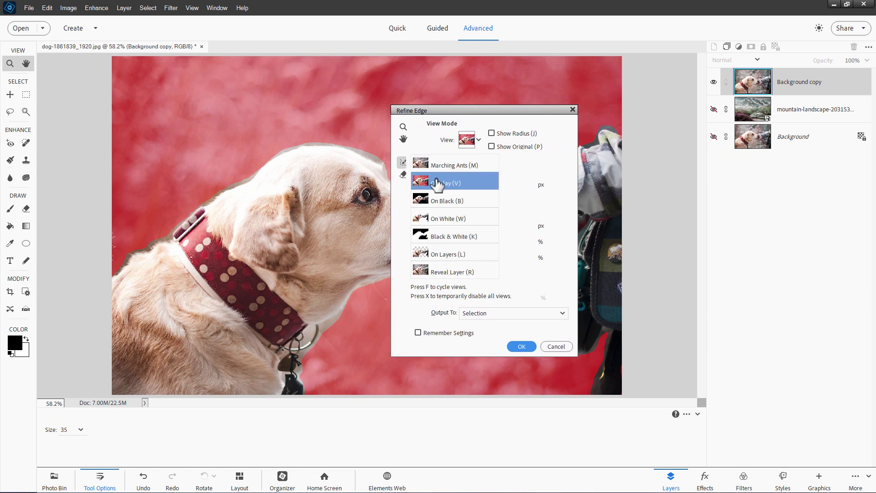
click(479, 140)
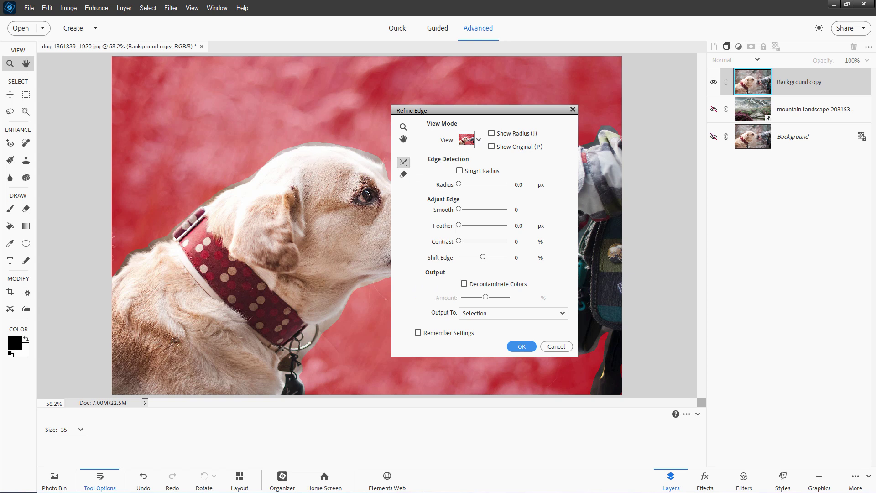
click(83, 431)
drag(477, 112, 680, 119)
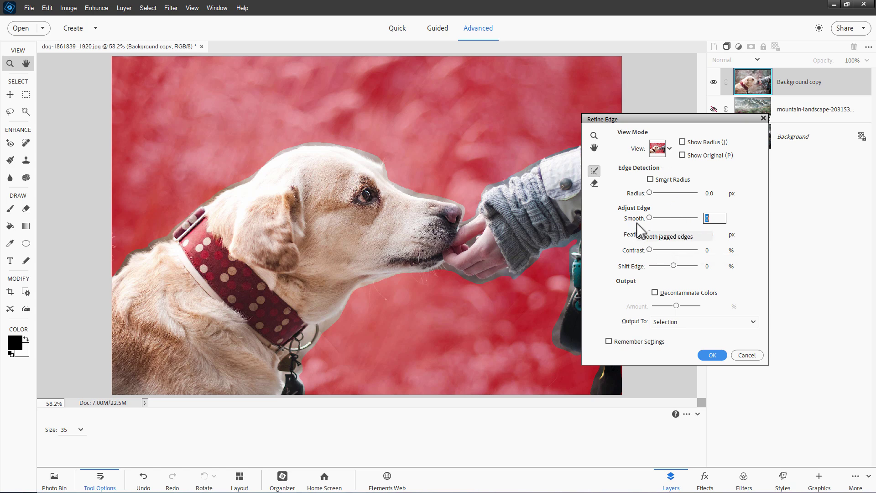
Step: Keep output as Selection and refine the fur edge over the dog's head, back of head, neck and forehead
click(681, 323)
click(678, 333)
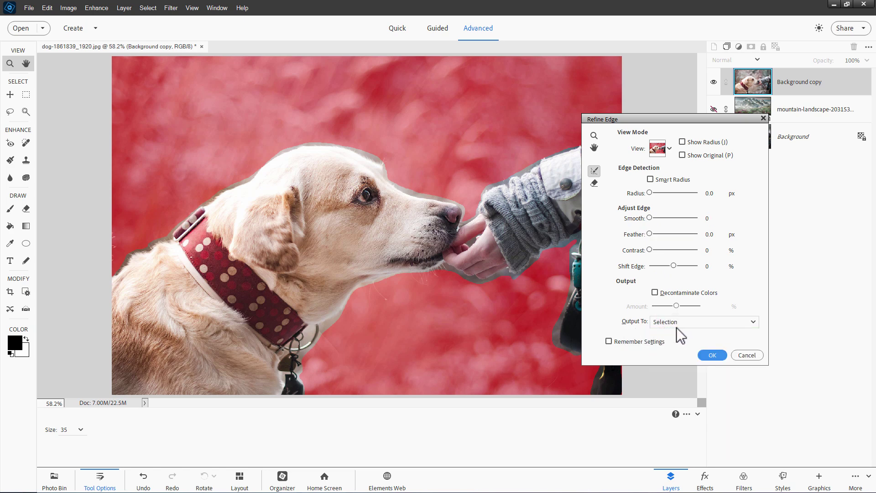
drag(642, 121, 685, 122)
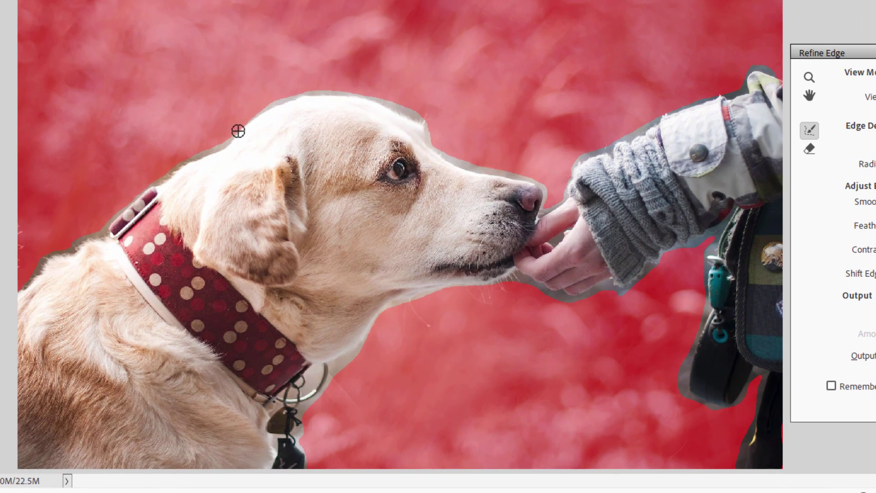
mouse_move(262, 112)
mouse_down()
mouse_move(292, 97)
mouse_move(256, 120)
mouse_move(299, 95)
mouse_move(353, 93)
mouse_up()
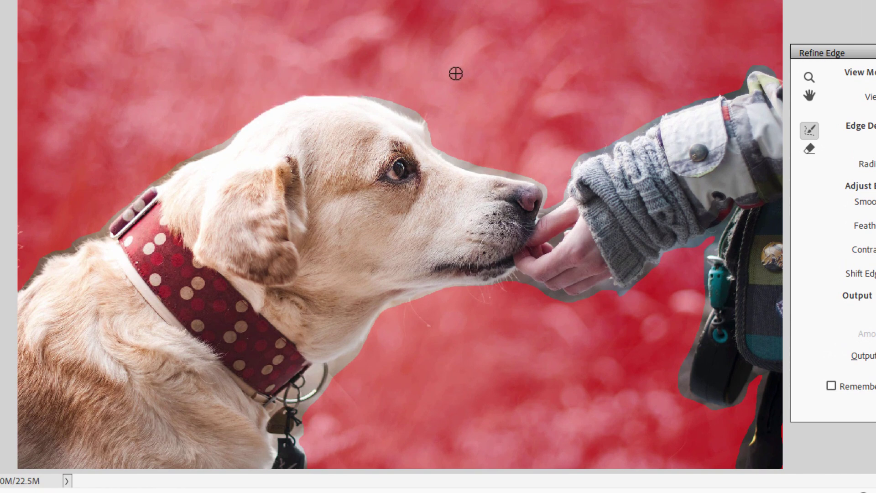
drag(237, 131, 162, 173)
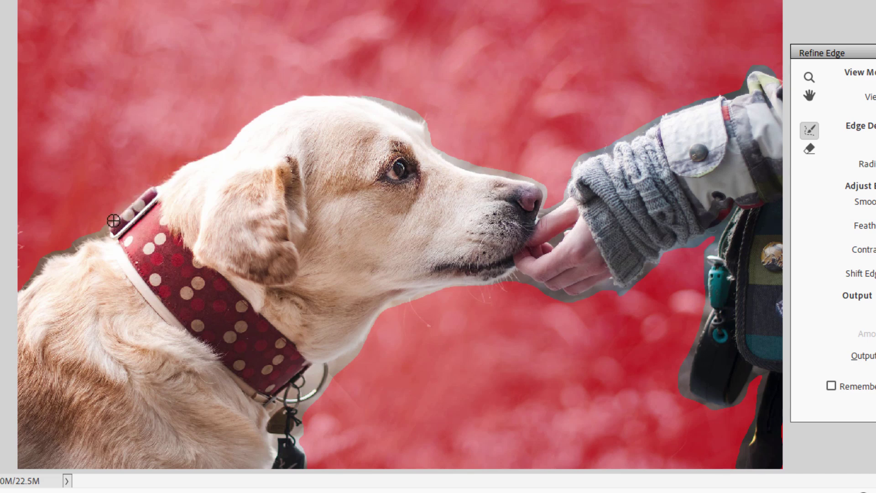
mouse_move(108, 226)
mouse_down()
mouse_move(47, 261)
mouse_move(12, 304)
mouse_up()
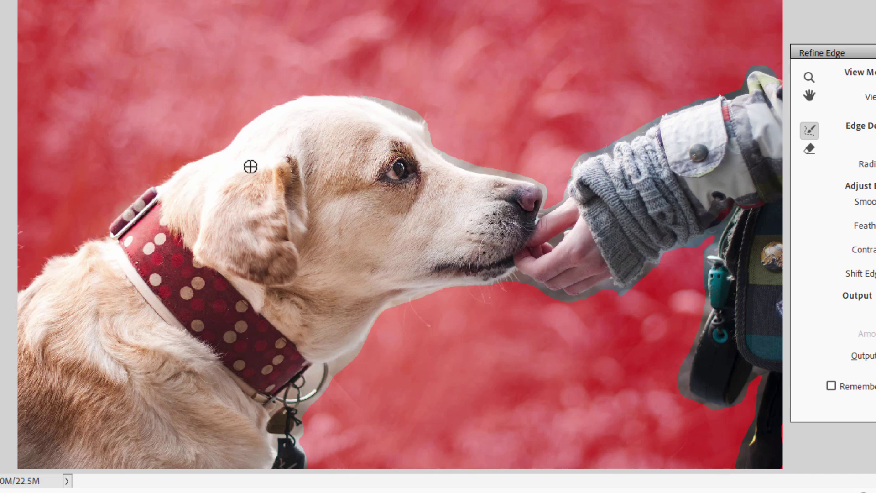
mouse_move(368, 97)
mouse_down()
mouse_move(419, 116)
mouse_move(435, 145)
mouse_move(466, 165)
mouse_move(518, 175)
mouse_move(547, 121)
mouse_move(524, 177)
mouse_move(547, 190)
mouse_move(540, 219)
mouse_move(554, 206)
mouse_up()
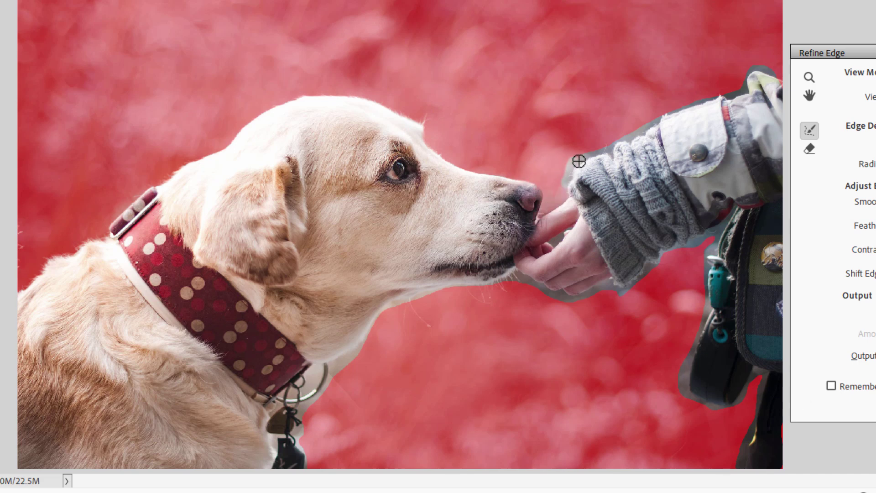
Step: Refine the edges along the sleeve, the black bag, and the dog's jaw and neck
mouse_move(610, 155)
mouse_down()
mouse_move(653, 116)
mouse_move(691, 35)
mouse_move(693, 85)
mouse_move(653, 122)
mouse_move(700, 100)
mouse_move(739, 97)
mouse_move(748, 70)
mouse_move(784, 81)
mouse_up()
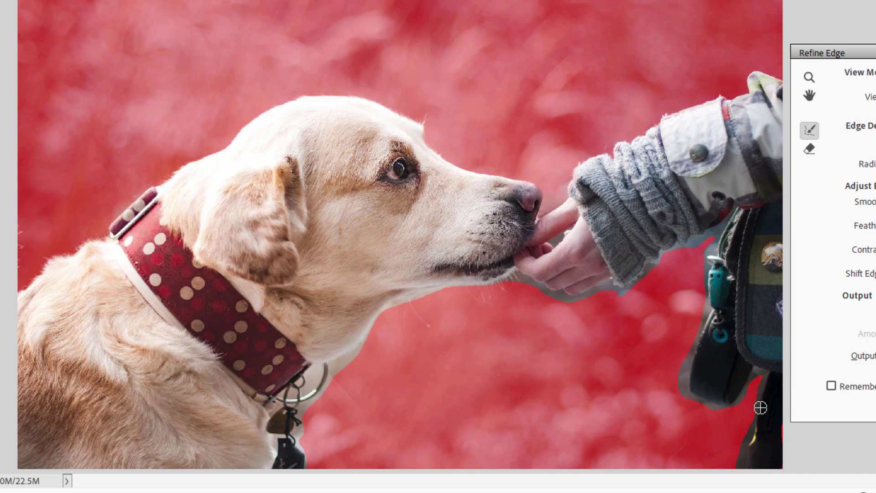
mouse_move(760, 408)
mouse_down()
mouse_move(737, 477)
mouse_move(720, 442)
mouse_up()
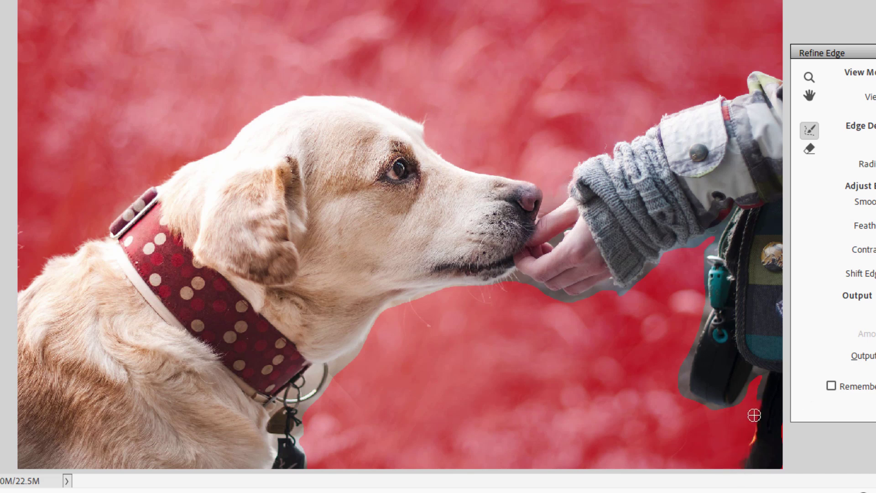
mouse_move(756, 413)
mouse_down()
mouse_move(765, 374)
mouse_move(757, 371)
mouse_move(722, 413)
mouse_up()
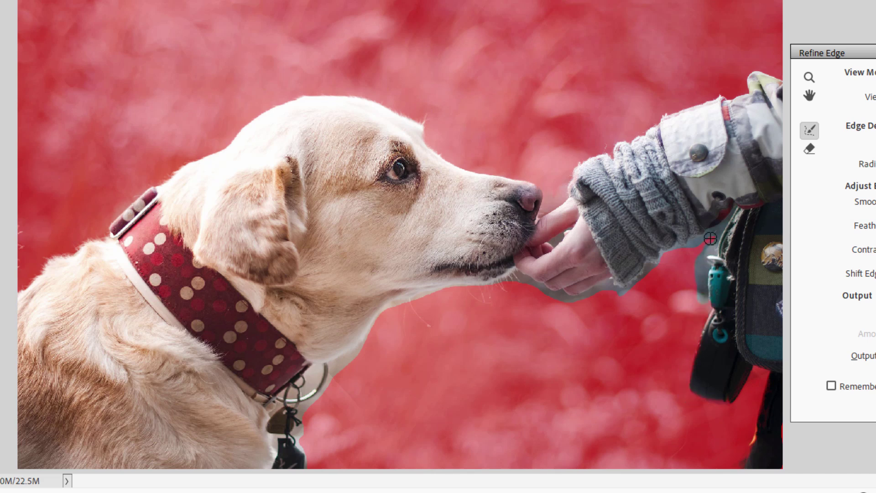
mouse_move(732, 218)
mouse_down()
mouse_move(669, 309)
mouse_move(707, 235)
mouse_up()
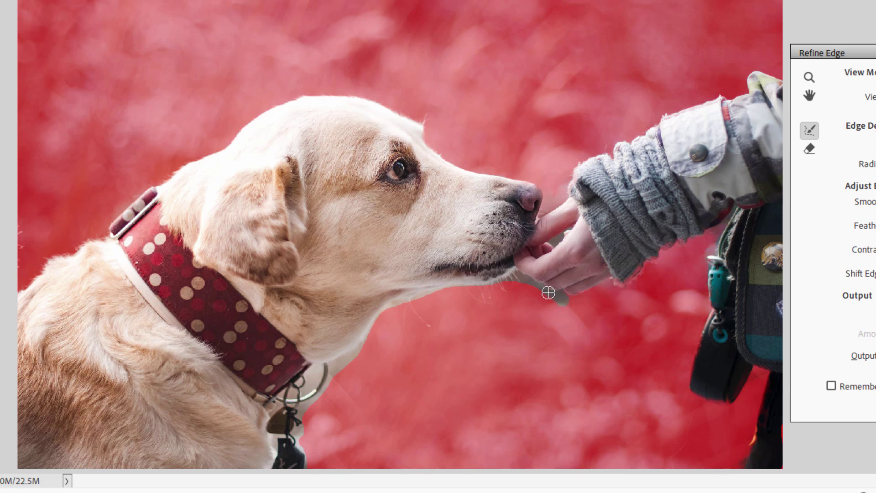
mouse_move(488, 284)
mouse_down()
mouse_move(390, 305)
mouse_move(394, 338)
mouse_move(380, 316)
mouse_move(301, 408)
mouse_move(345, 422)
mouse_move(318, 420)
mouse_move(303, 405)
mouse_move(305, 475)
mouse_up()
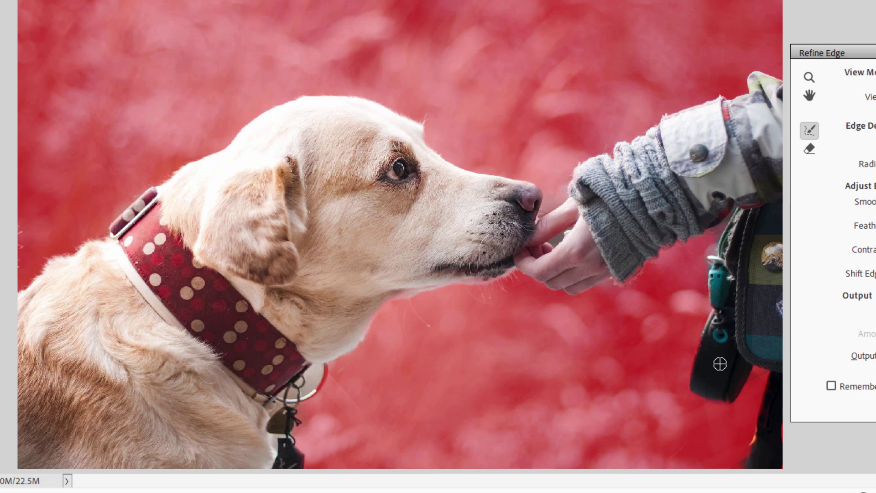
mouse_move(724, 364)
mouse_down()
mouse_move(728, 384)
mouse_move(774, 439)
mouse_move(773, 398)
mouse_move(758, 411)
mouse_up()
Step: With Erase Refinements, paint over the dog's tag, the strap, the collar ring and the sleeve cuff
click(809, 150)
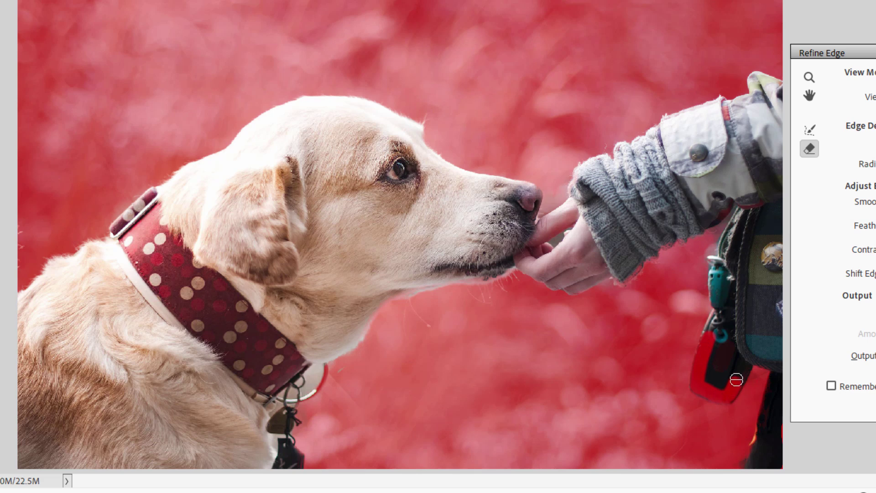
mouse_move(738, 379)
mouse_down()
mouse_move(744, 364)
mouse_move(738, 372)
mouse_up()
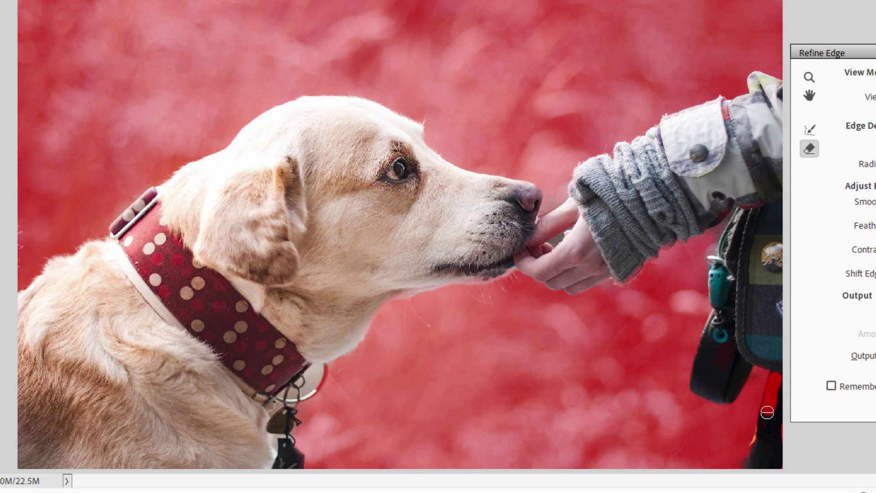
drag(764, 423, 753, 473)
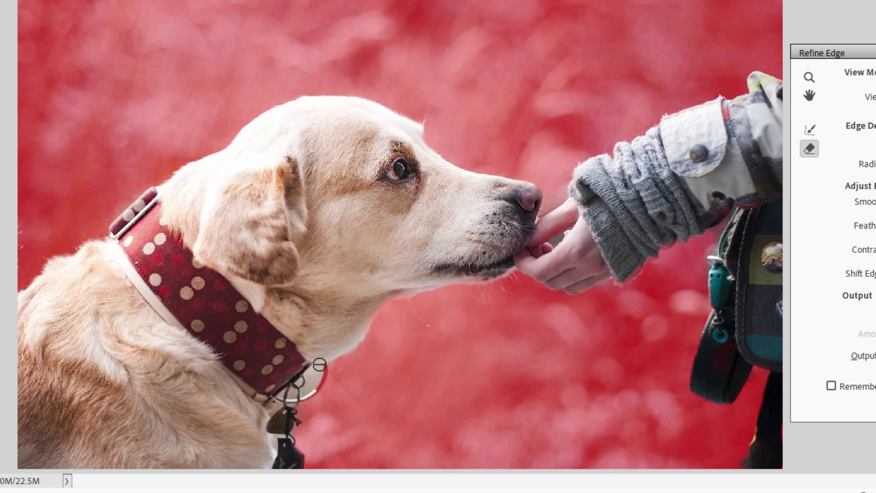
drag(313, 389, 314, 388)
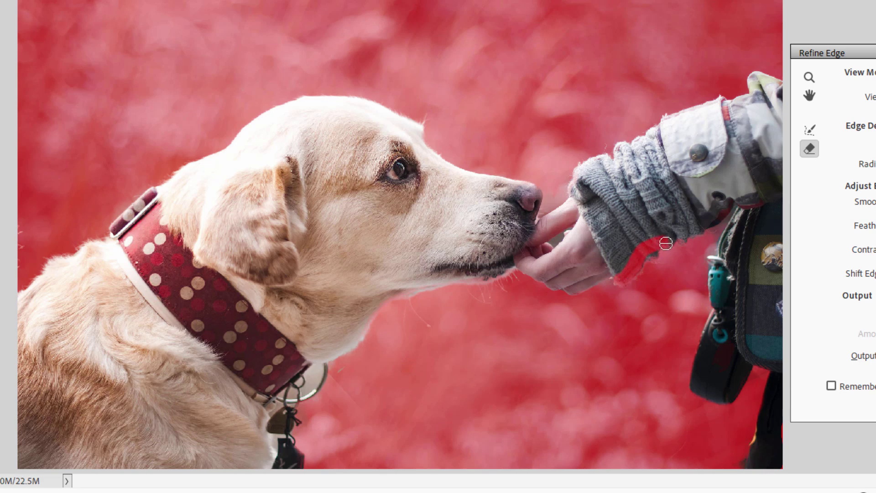
drag(641, 221, 651, 247)
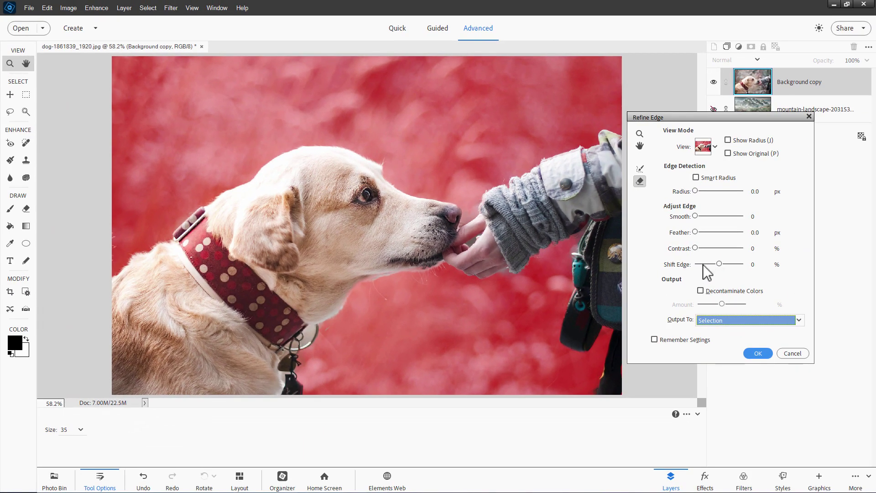
Step: Confirm the Refine Edge result, pick the Polygonal Lasso in Add mode, and zoom onto the dog's nose
click(680, 321)
click(762, 352)
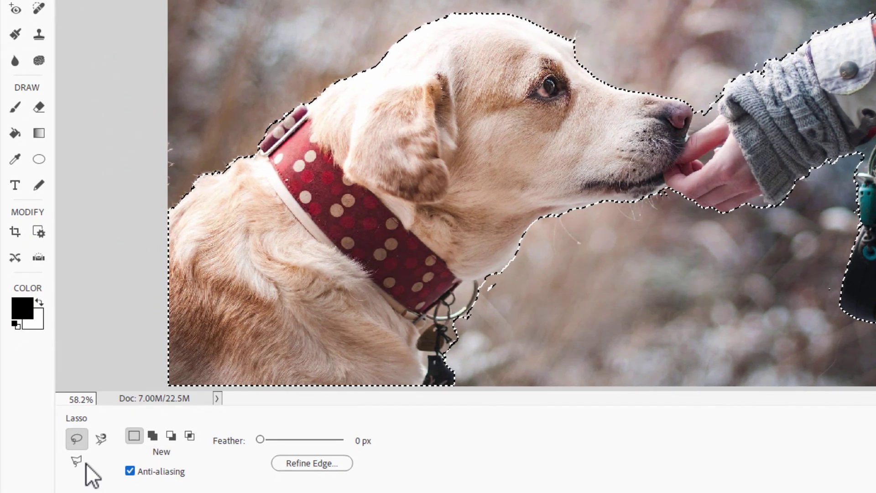
click(79, 460)
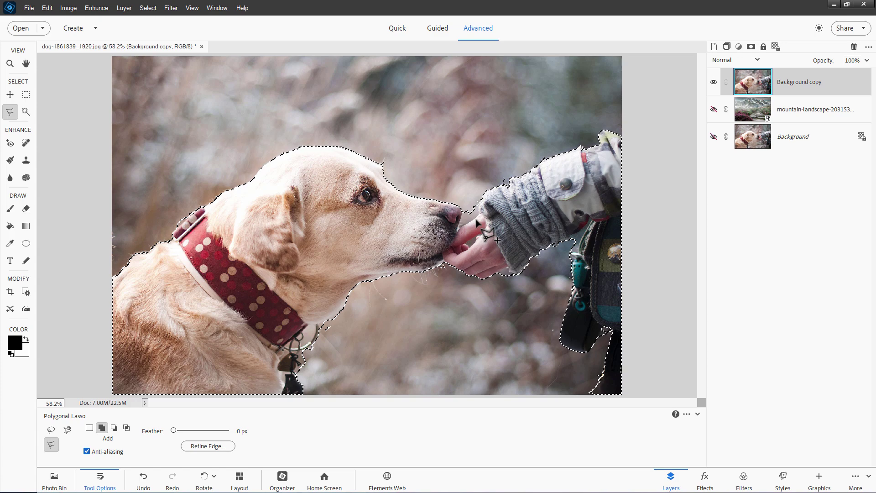
scroll(462, 223, up, 3)
scroll(475, 225, up, 5)
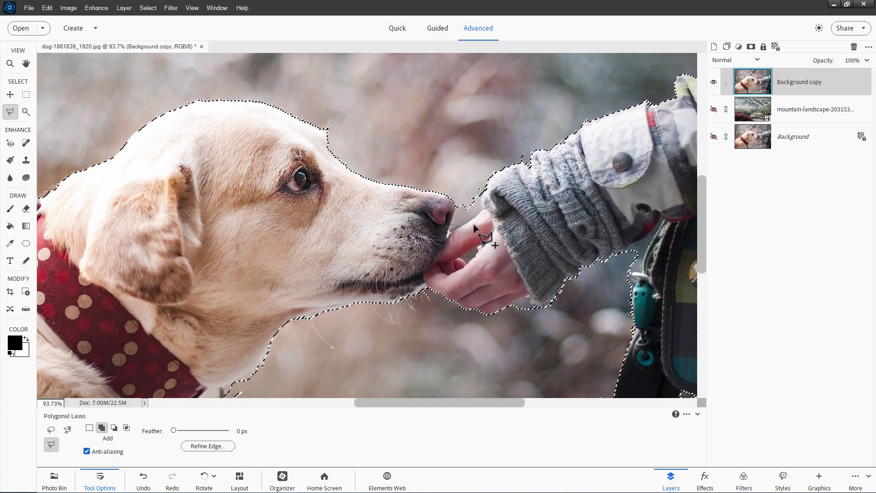
scroll(475, 230, up, 1)
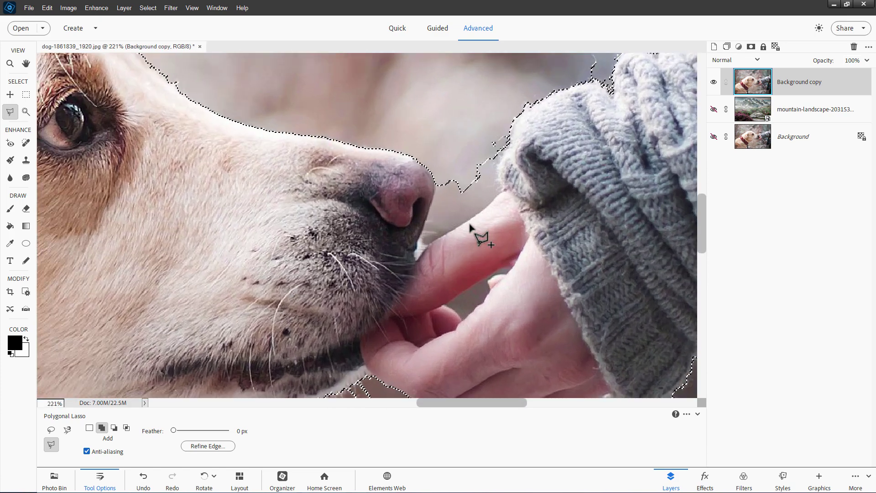
scroll(466, 202, down, 1)
scroll(459, 201, up, 1)
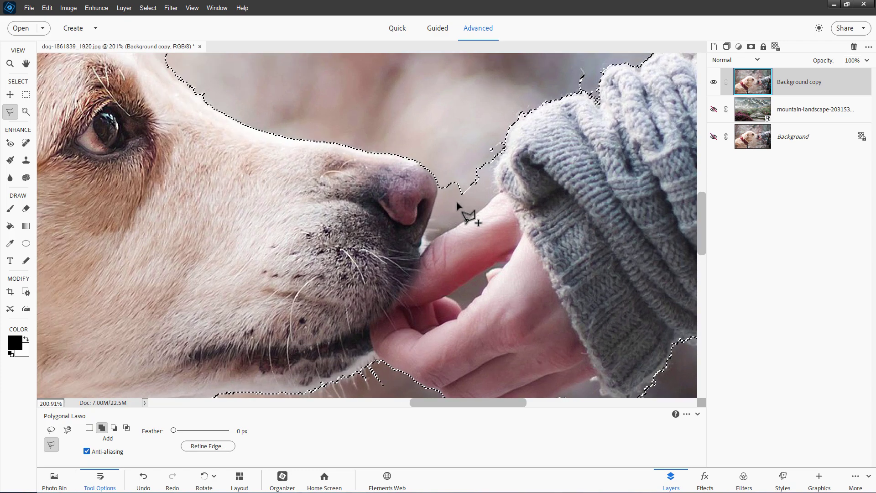
click(48, 7)
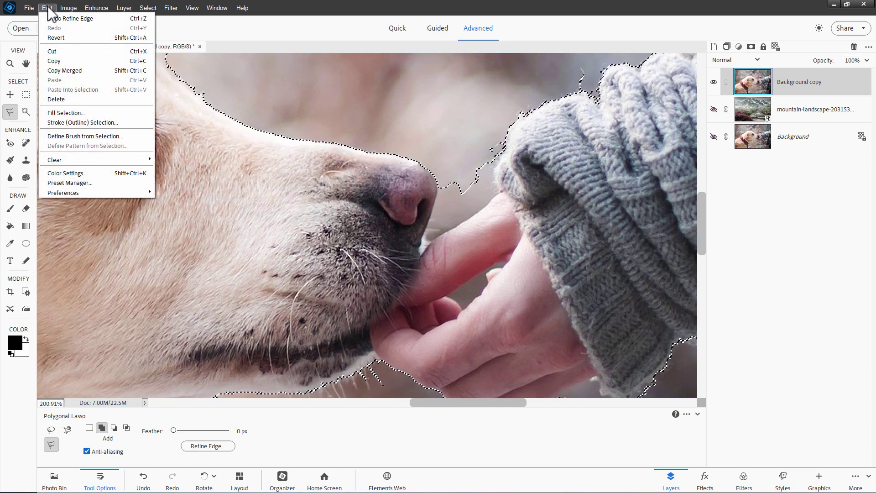
mouse_move(76, 193)
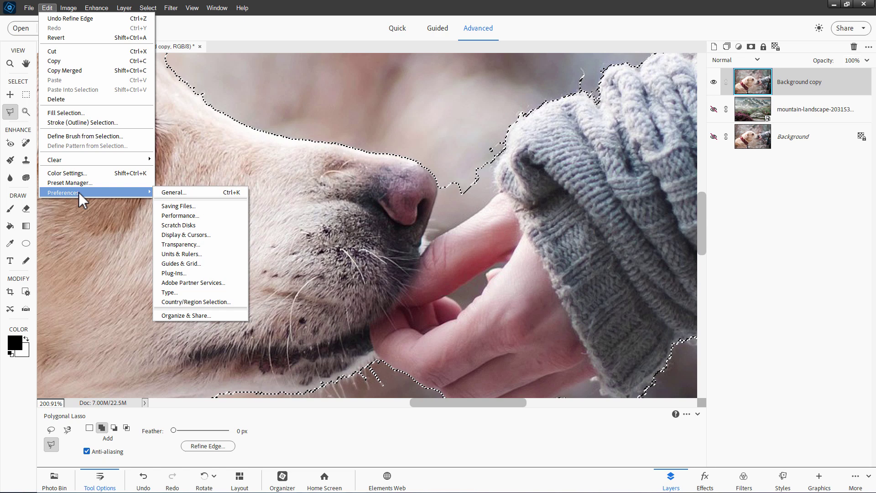
click(165, 193)
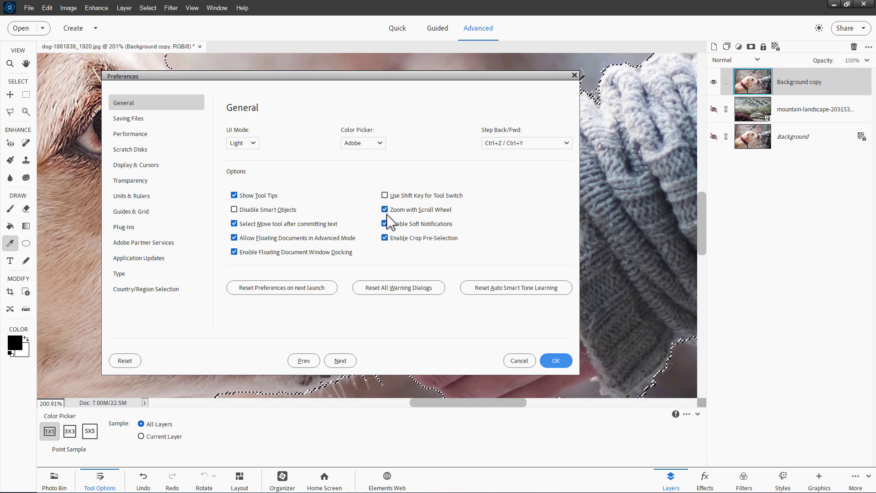
click(556, 361)
key(l)
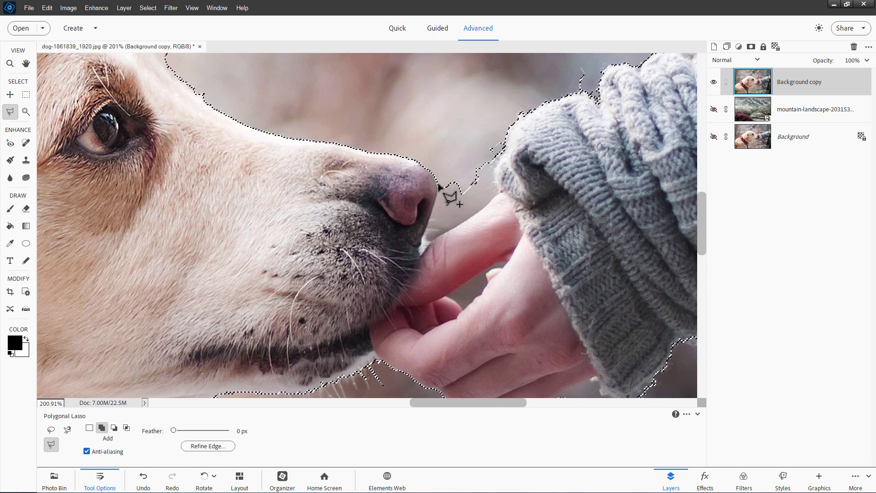
Step: Set the Polygonal Lasso to Subtract and cut the gap between the nose and sleeve
click(115, 427)
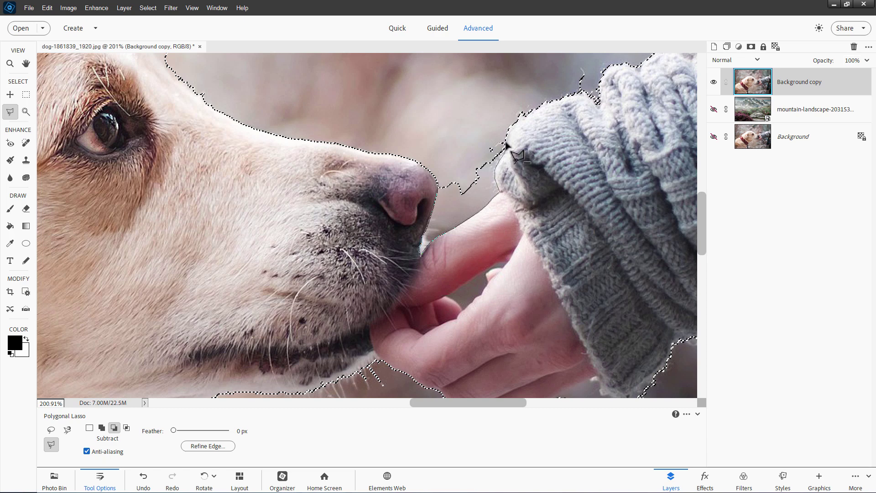
double_click(439, 182)
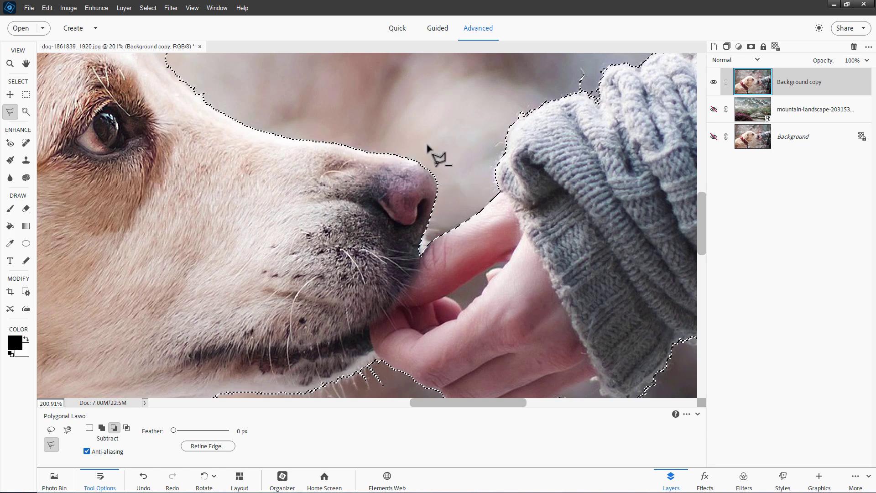
key(space)
mouse_move(466, 240)
mouse_down()
mouse_move(444, 224)
mouse_move(406, 155)
mouse_move(386, 151)
mouse_move(398, 166)
mouse_up()
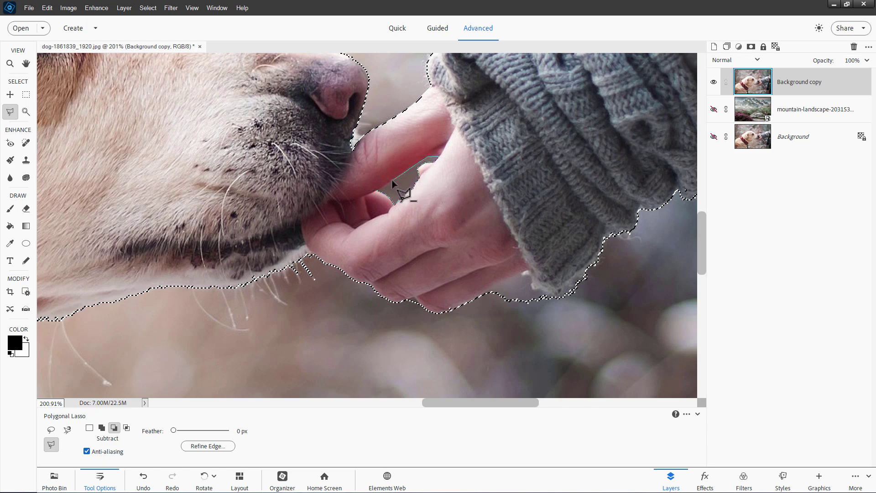
Step: Remove the background gap between the child's fingers from the selection
click(377, 191)
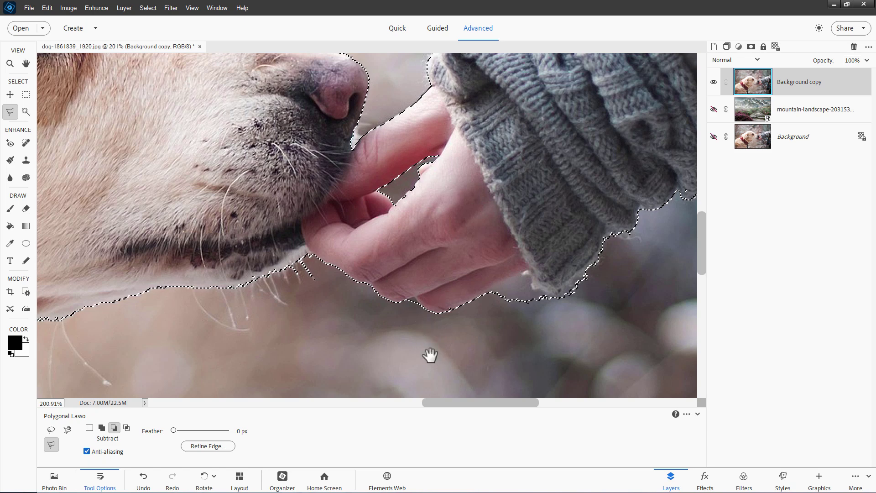
drag(429, 355, 321, 205)
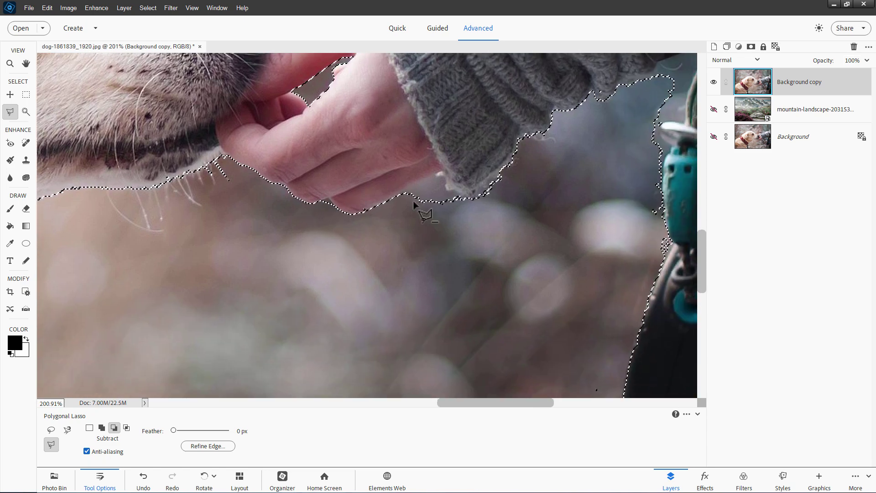
drag(580, 155, 374, 204)
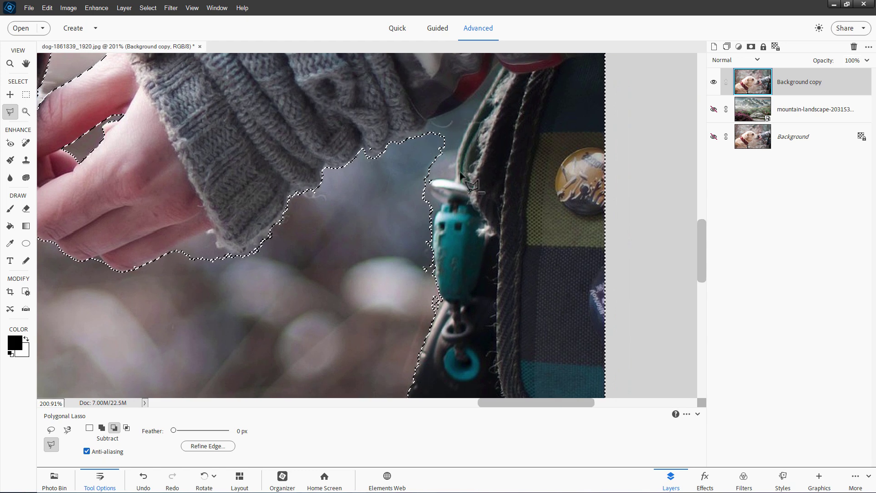
drag(391, 285, 387, 129)
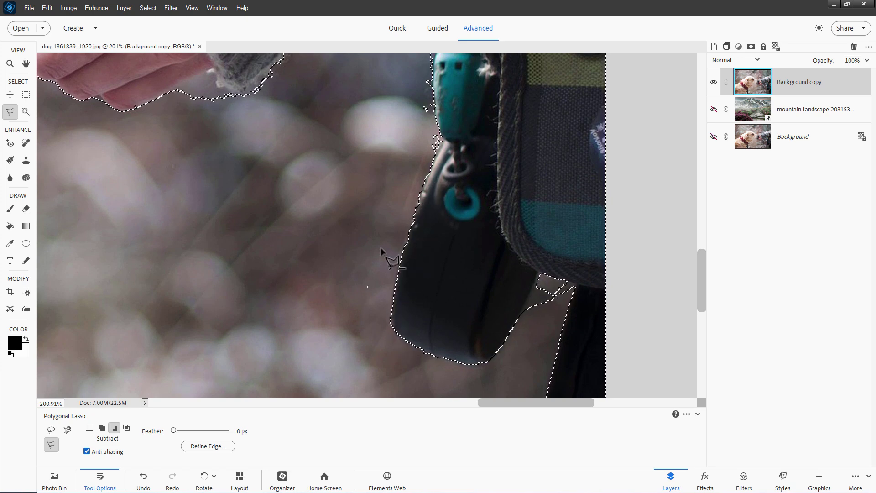
drag(368, 224, 328, 180)
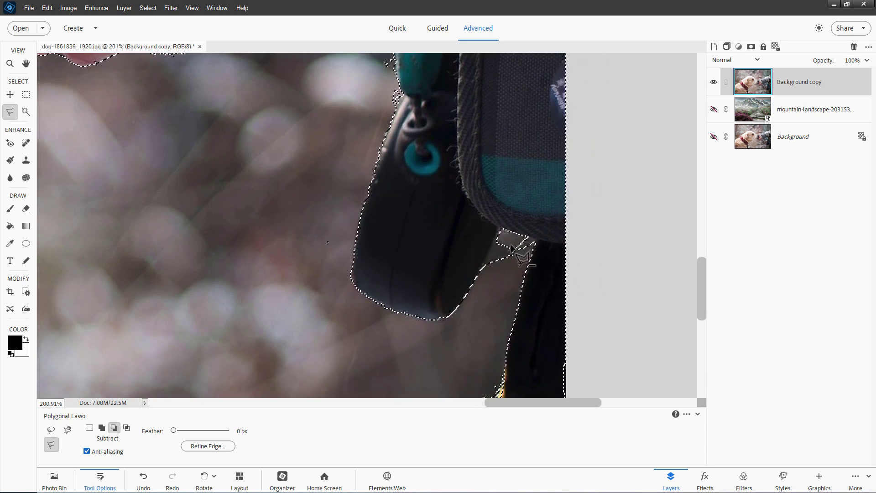
drag(397, 193, 444, 247)
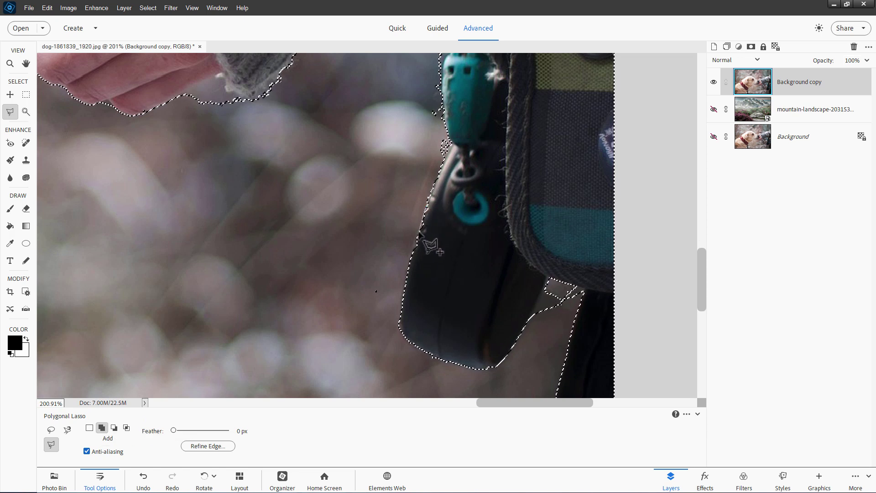
Step: Trace the bag's lower edge with the Polygonal Lasso to add it to the selection
click(457, 270)
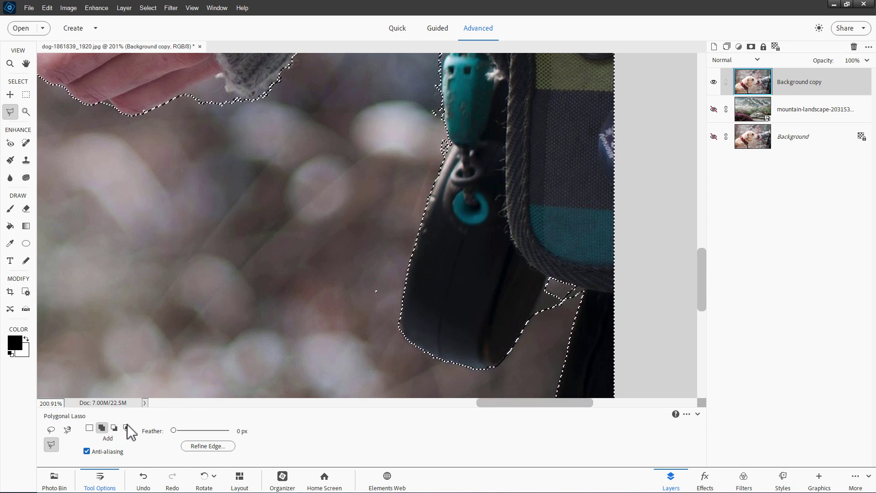
drag(156, 283, 413, 172)
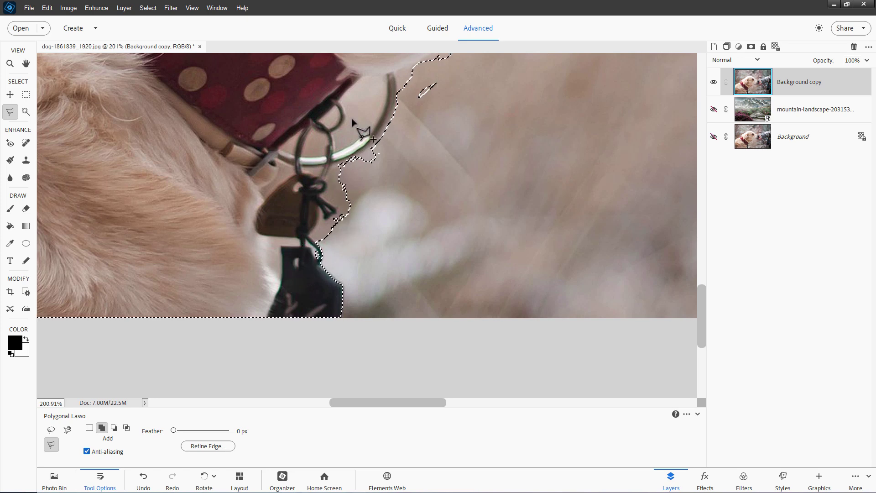
scroll(441, 201, down, 6)
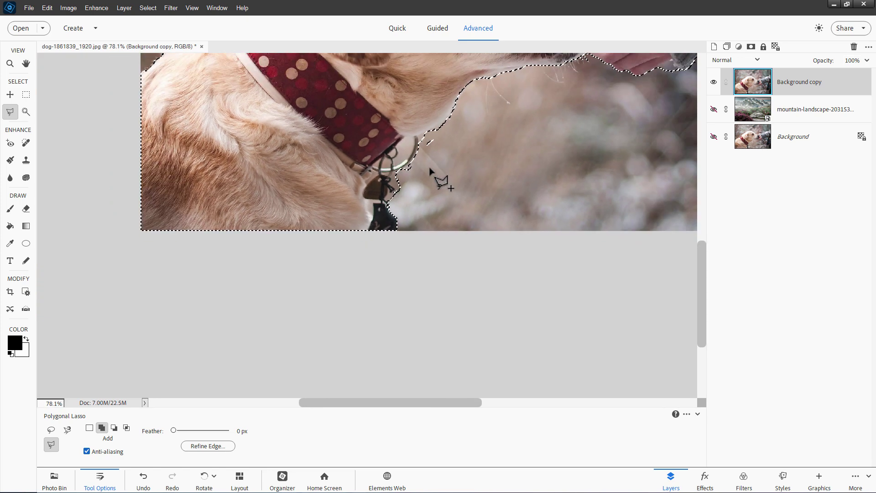
drag(483, 162, 329, 227)
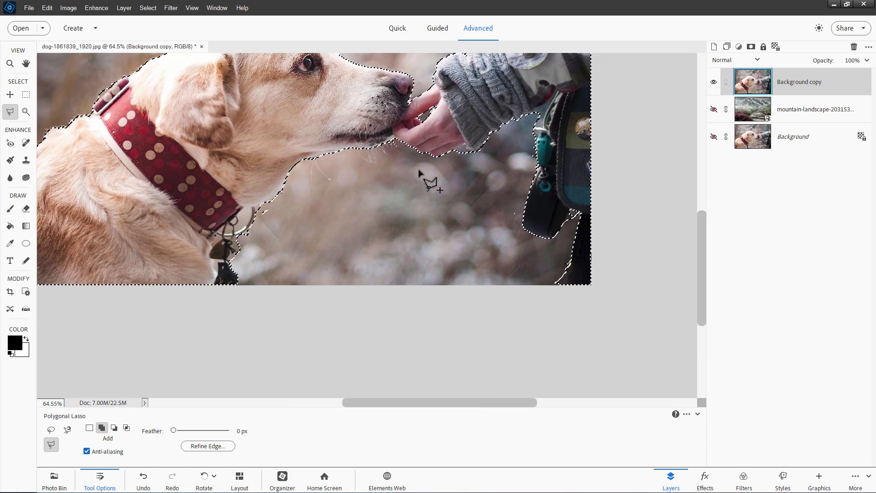
drag(395, 169, 402, 227)
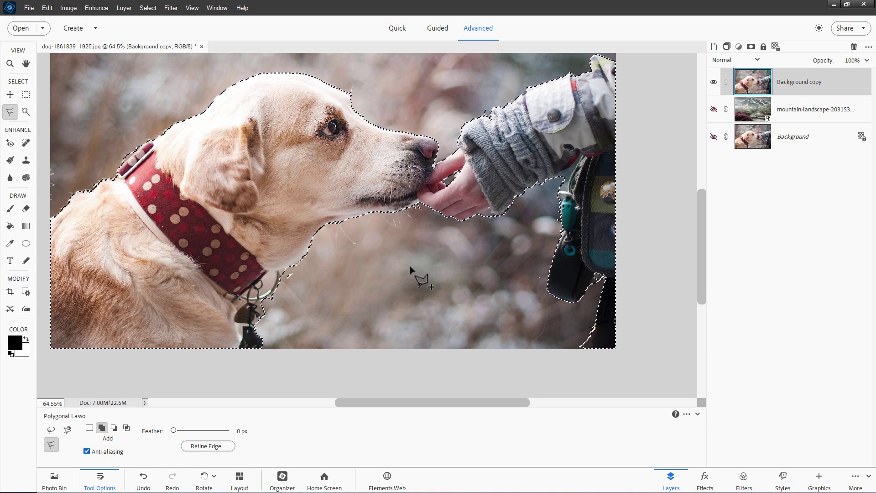
scroll(413, 273, up, 3)
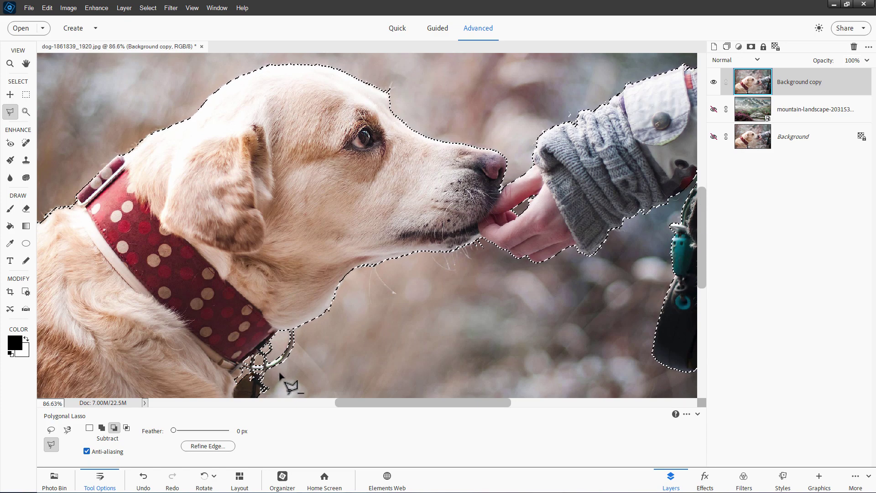
Step: Check the selection around the collar tag, zoom out, and switch to the Move tool (V)
drag(317, 359, 357, 253)
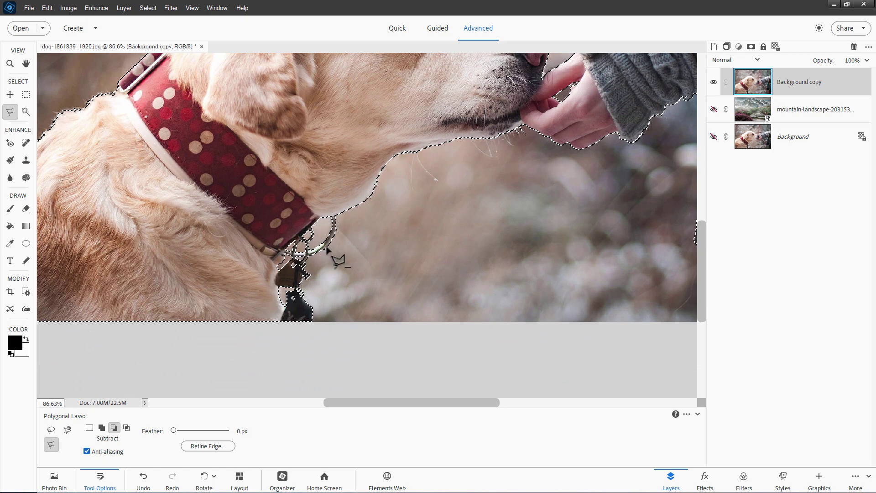
drag(336, 225, 403, 309)
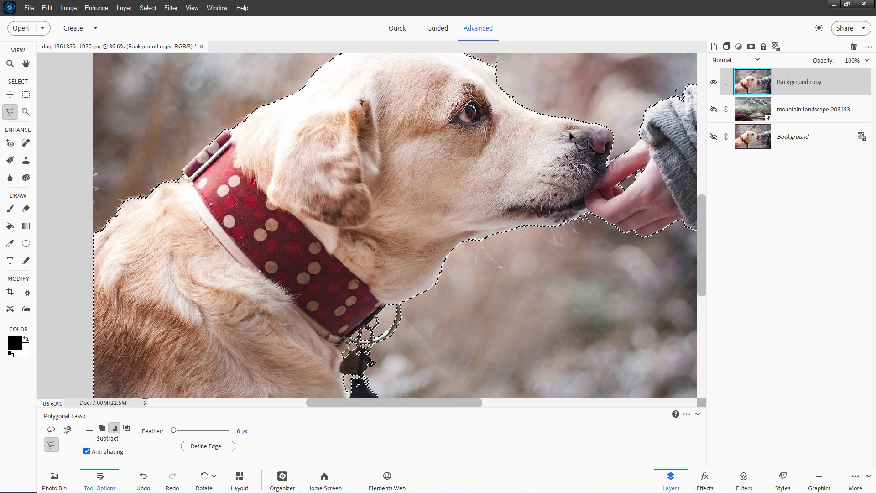
scroll(418, 195, down, 3)
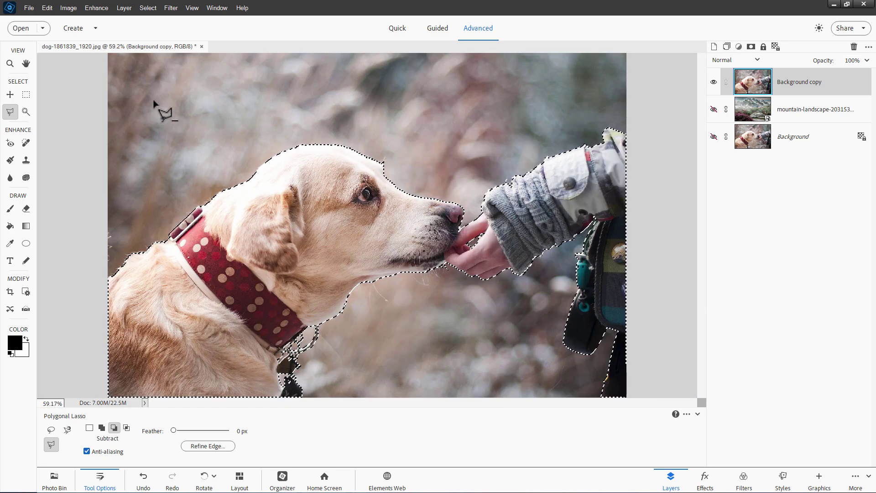
key(v)
scroll(636, 192, down, 1)
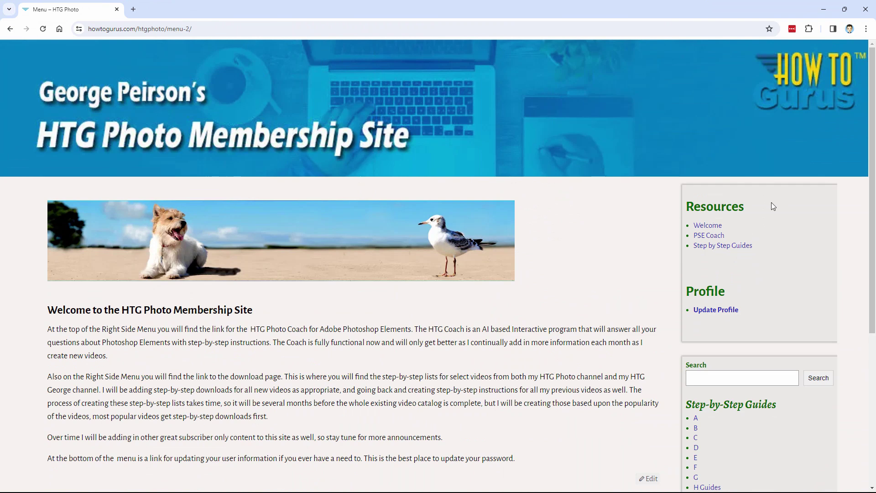
Step: Open the H step-by-step guides page on the membership site and return from its PDF
scroll(772, 204, down, 2)
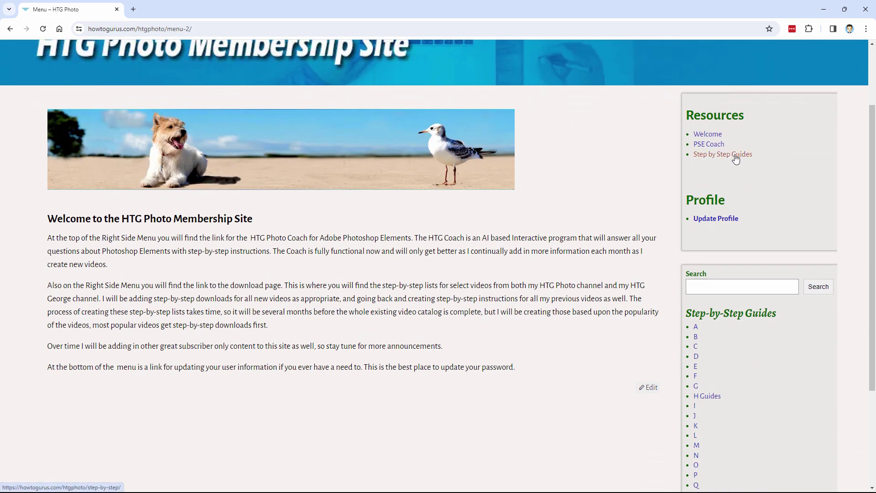
scroll(754, 189, down, 3)
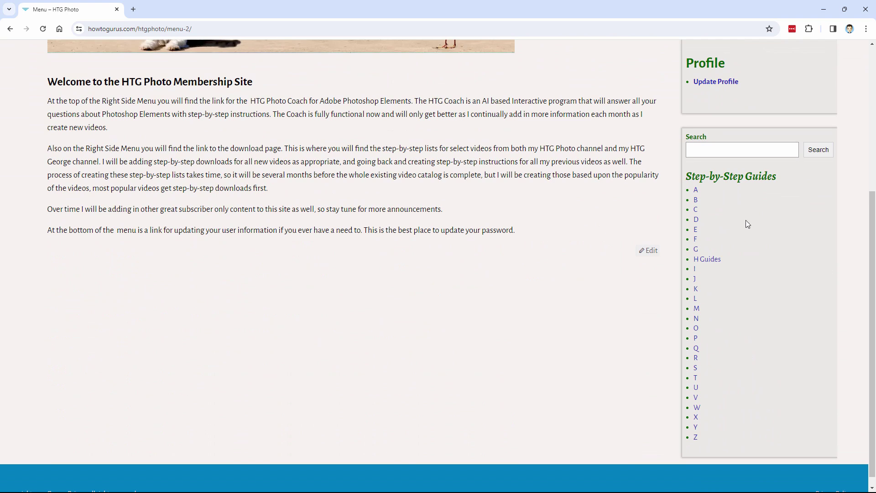
scroll(747, 222, down, 1)
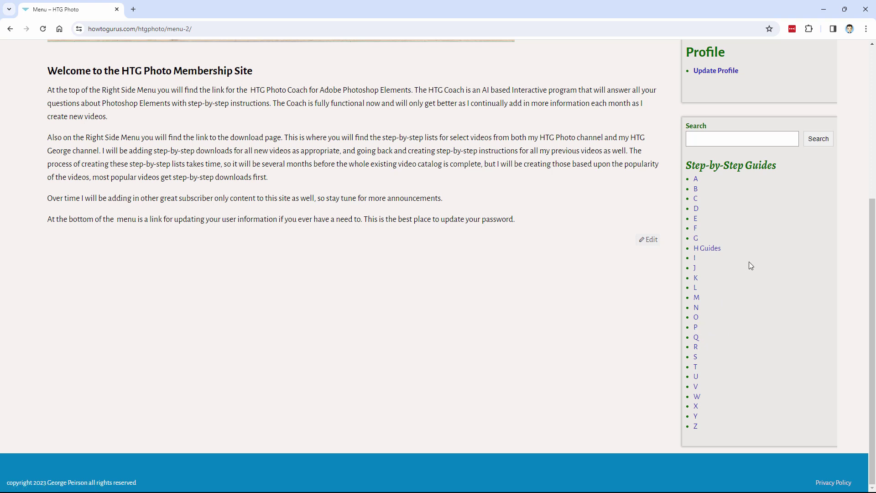
click(714, 251)
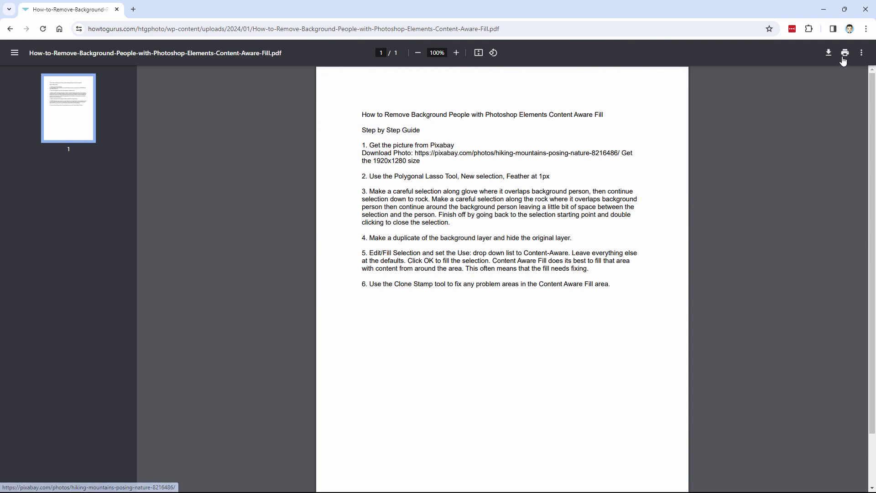
key(alt+Left)
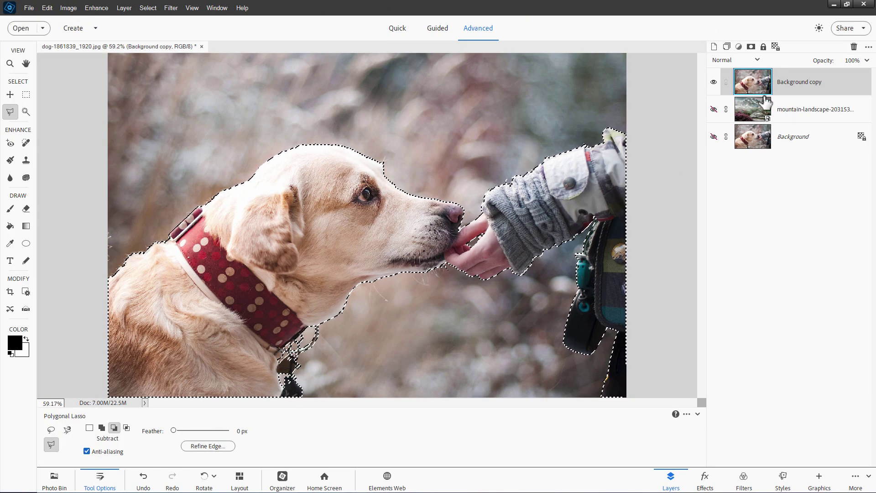
Step: Add a layer mask to the Background copy and make the mountain-landscape layer visible
click(751, 47)
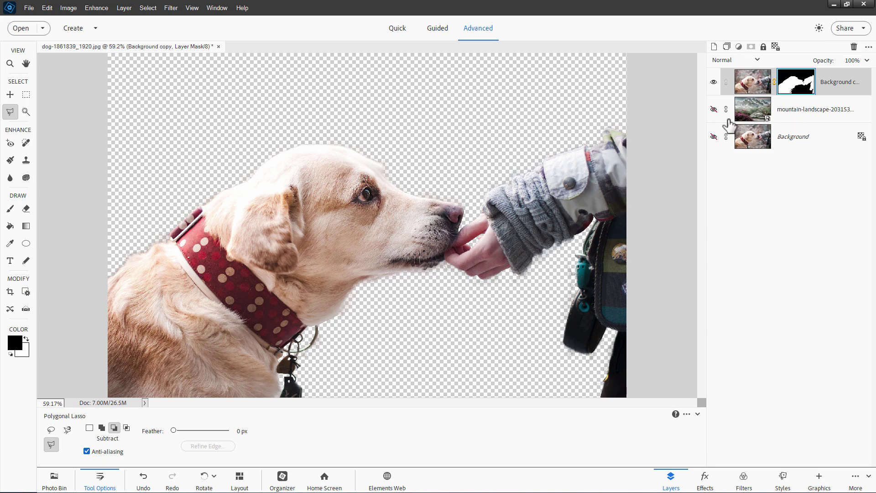
click(714, 110)
key(v)
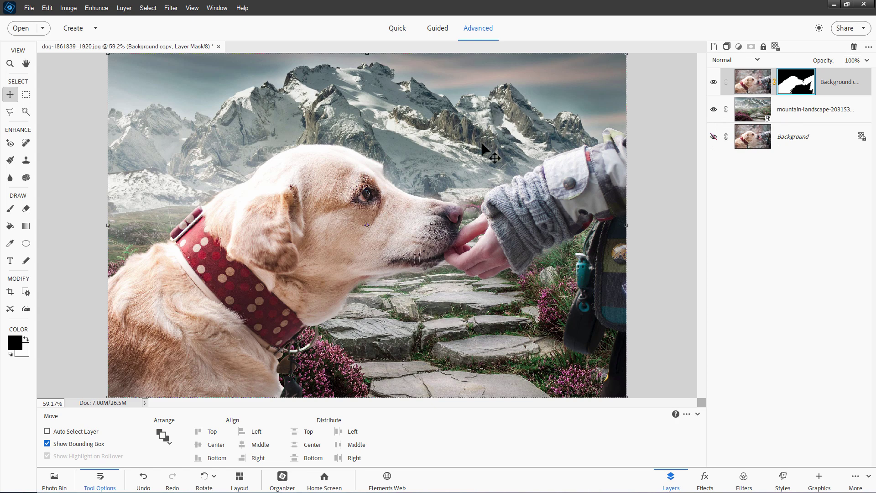
Step: Duplicate the mountain-landscape layer, hide the original, and apply Simplify Layer to the copy
click(797, 114)
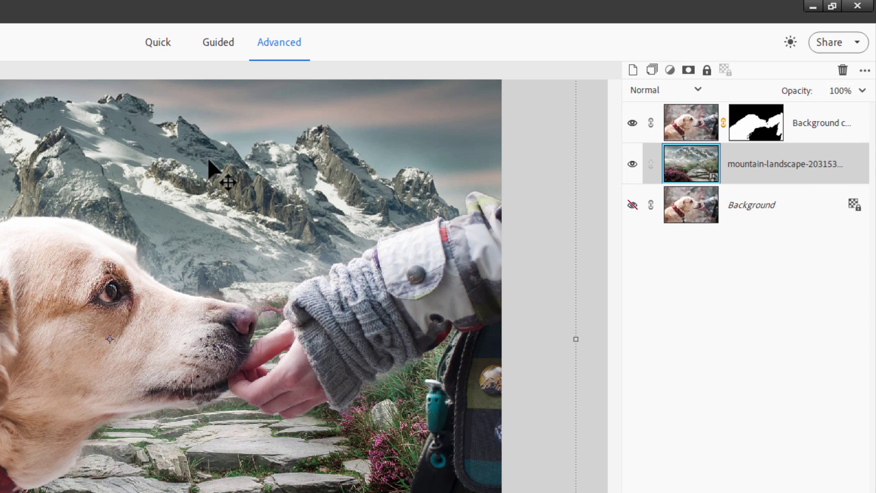
right_click(752, 165)
click(776, 199)
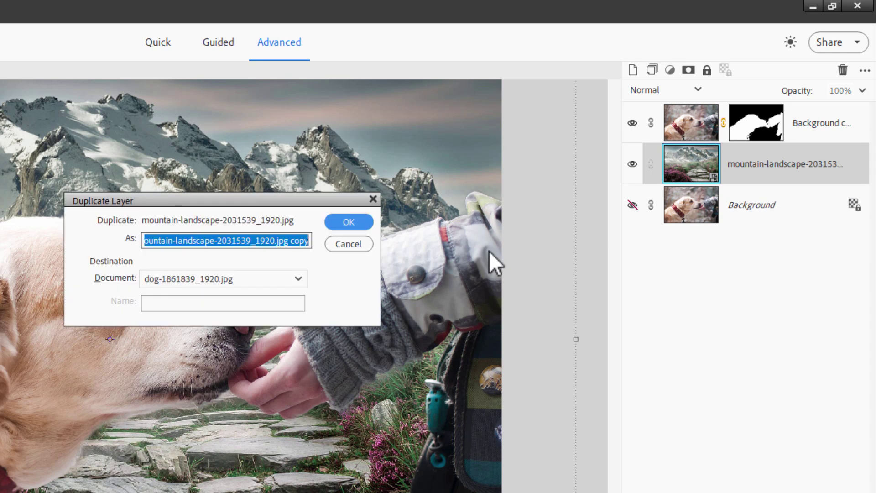
click(354, 227)
click(632, 205)
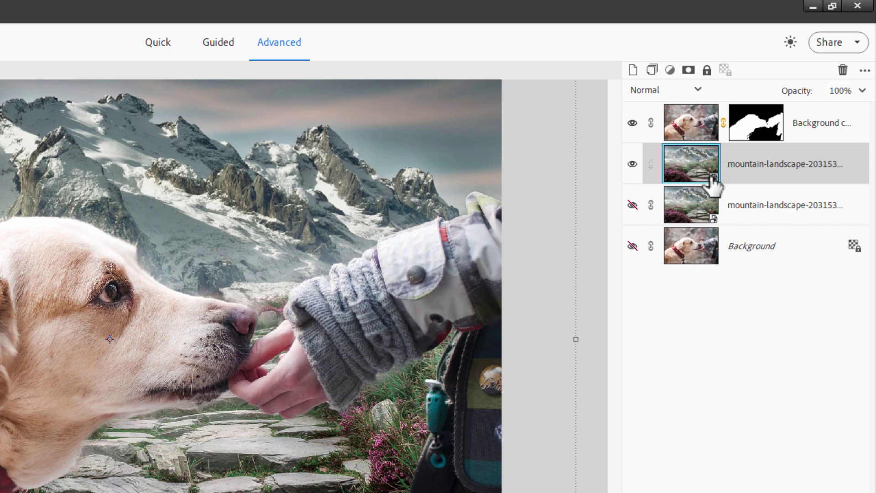
right_click(749, 167)
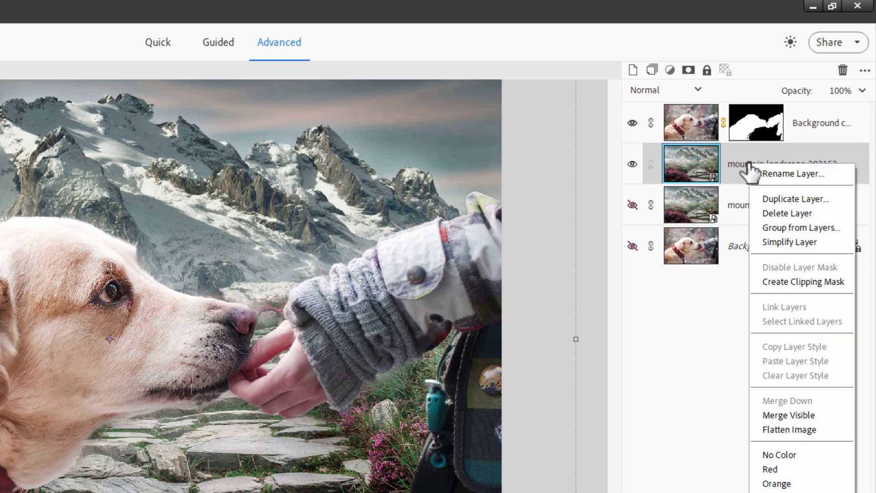
click(772, 242)
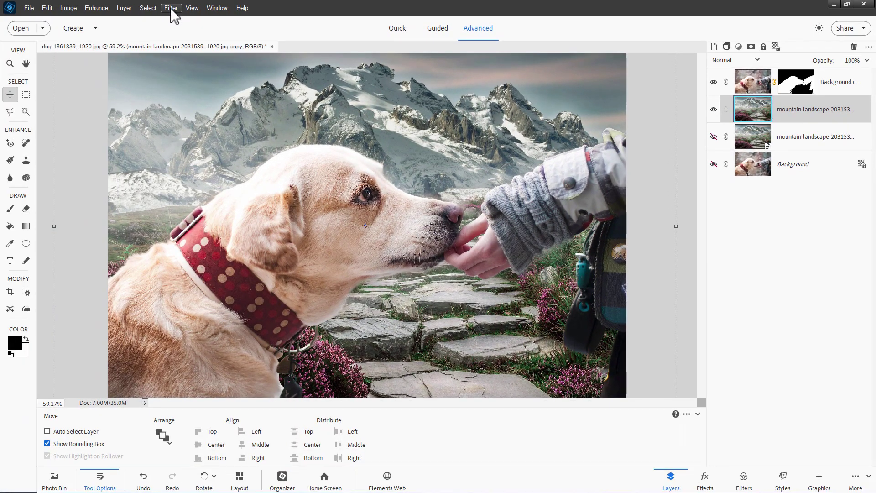
Step: Apply a Gaussian Blur with an 11-pixel radius to the mountain-landscape copy
click(171, 8)
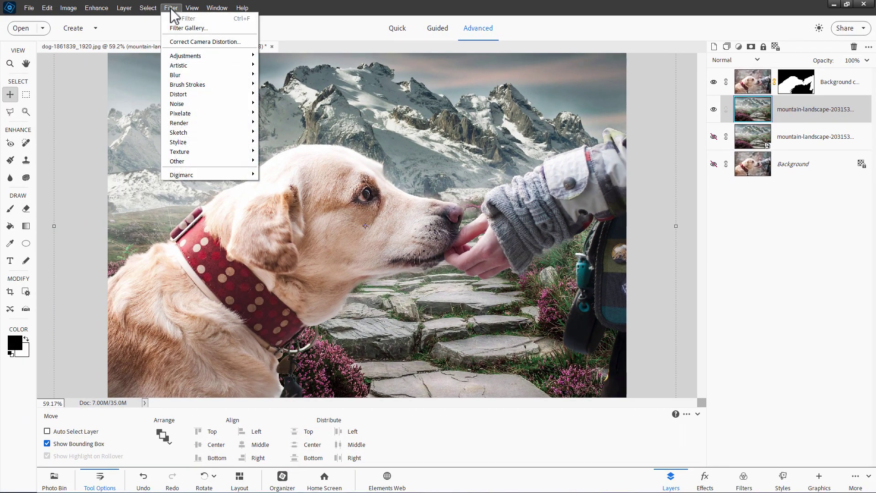
mouse_move(198, 74)
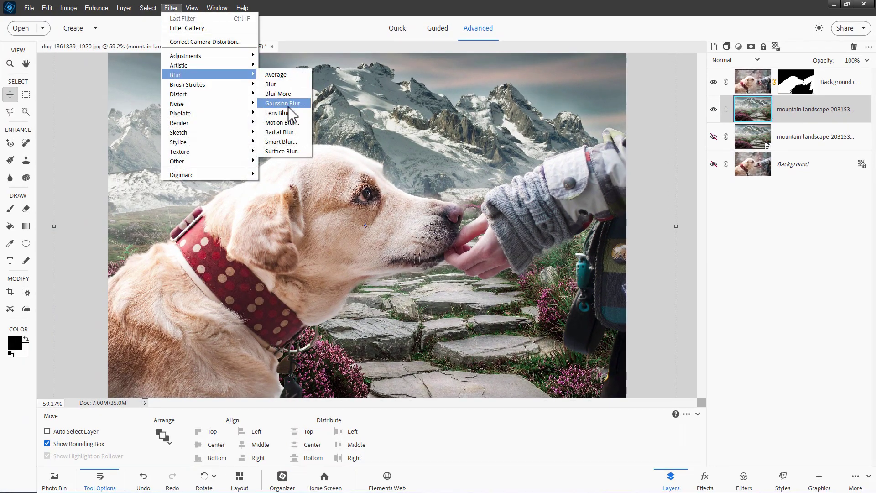
click(294, 103)
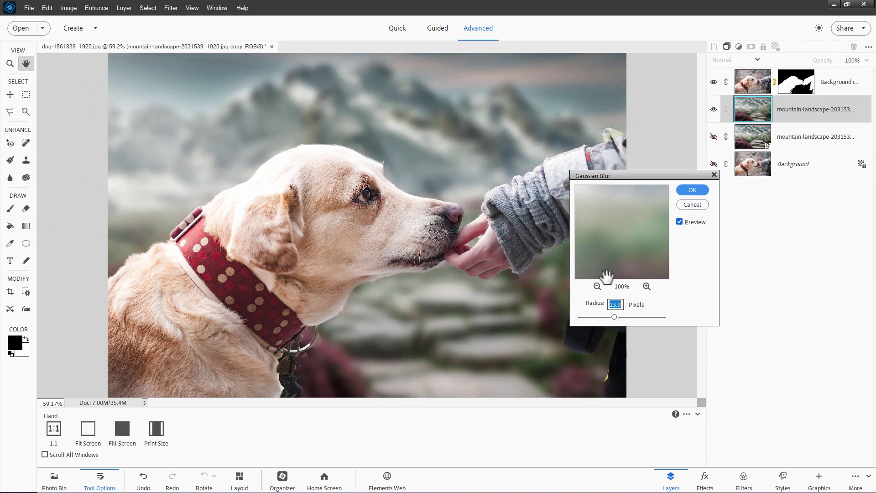
click(583, 318)
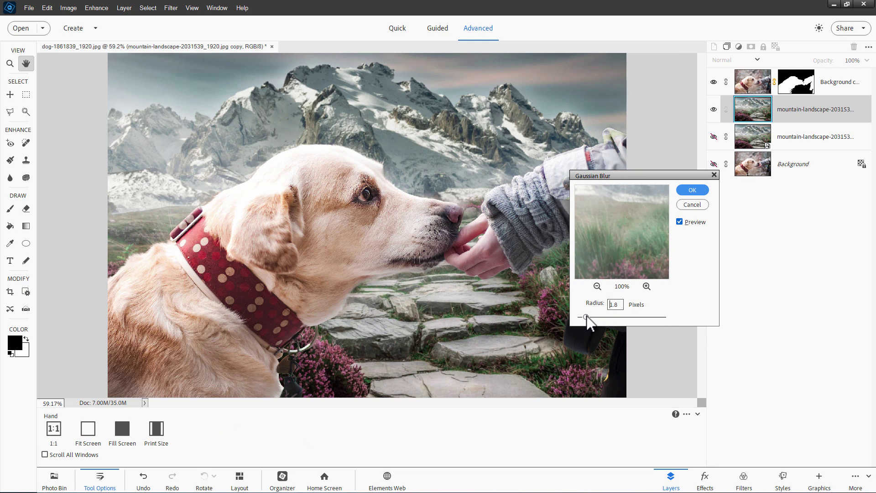
drag(594, 317, 607, 317)
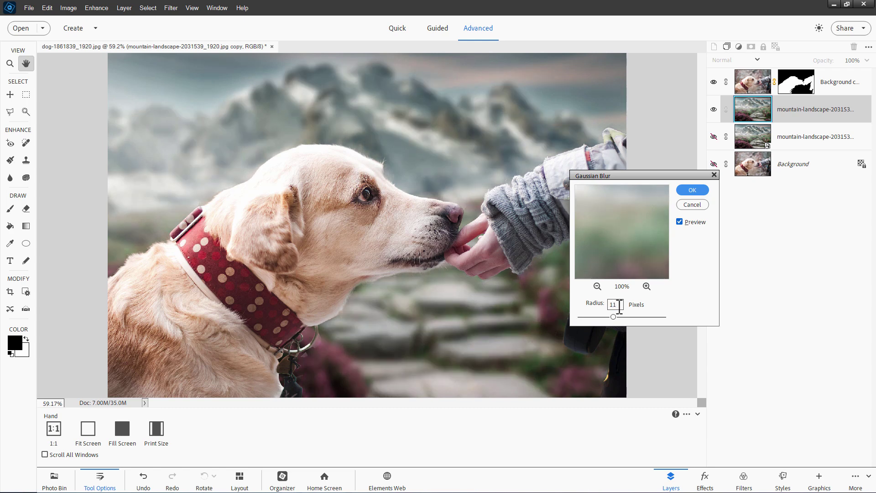
drag(657, 178, 736, 224)
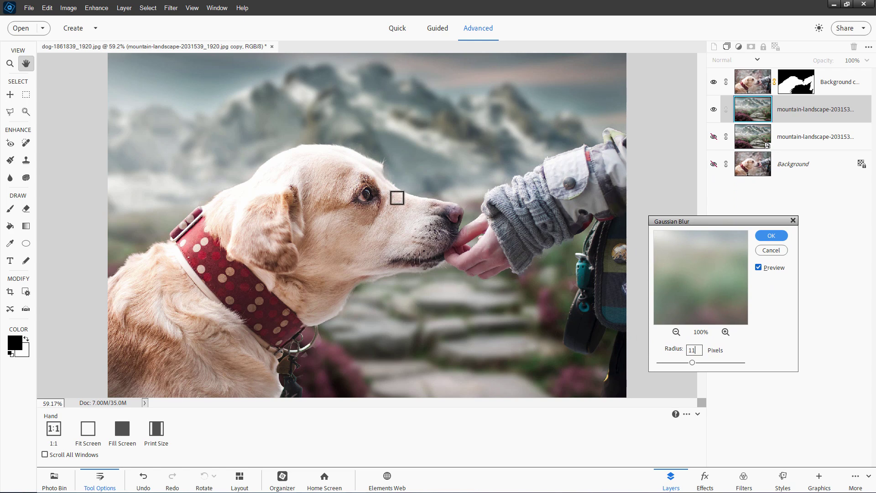
click(777, 239)
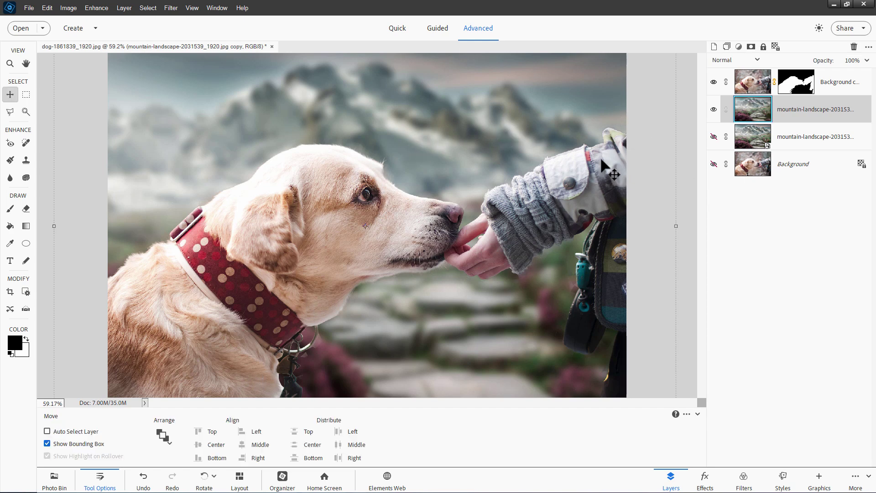
scroll(639, 186, down, 1)
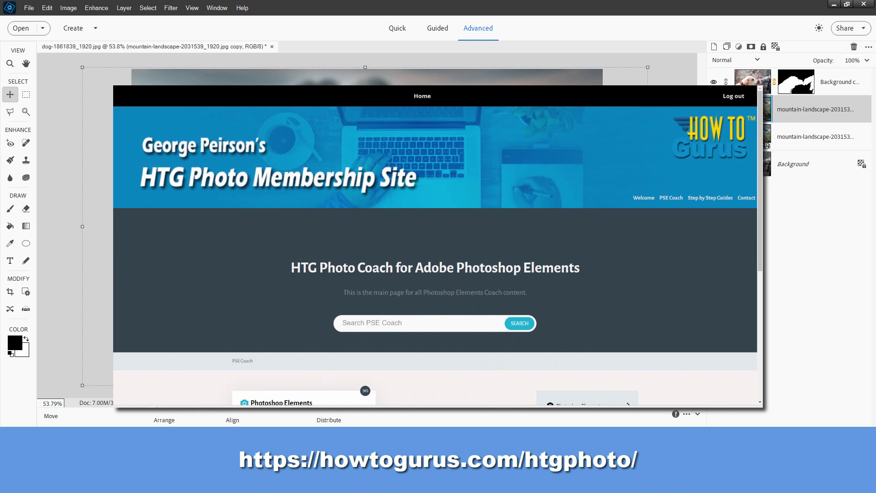